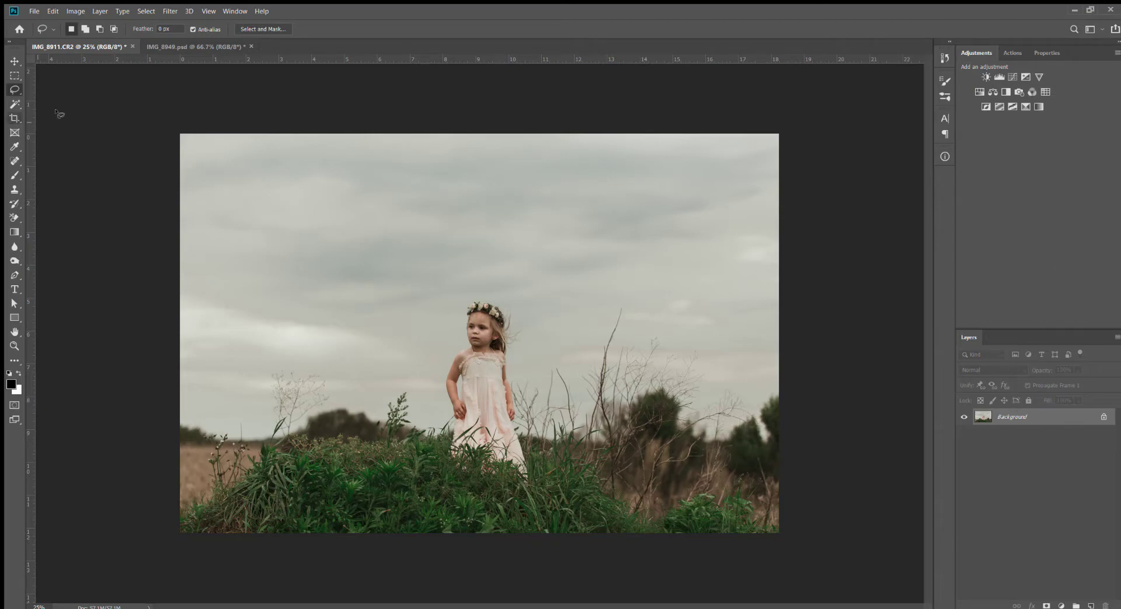
- Examine the flower field photo in IMG_8949.psd and compare it with the girl's photo in IMG_8911.CR2
{"action": "left_click", "coordinate": [196, 46]}
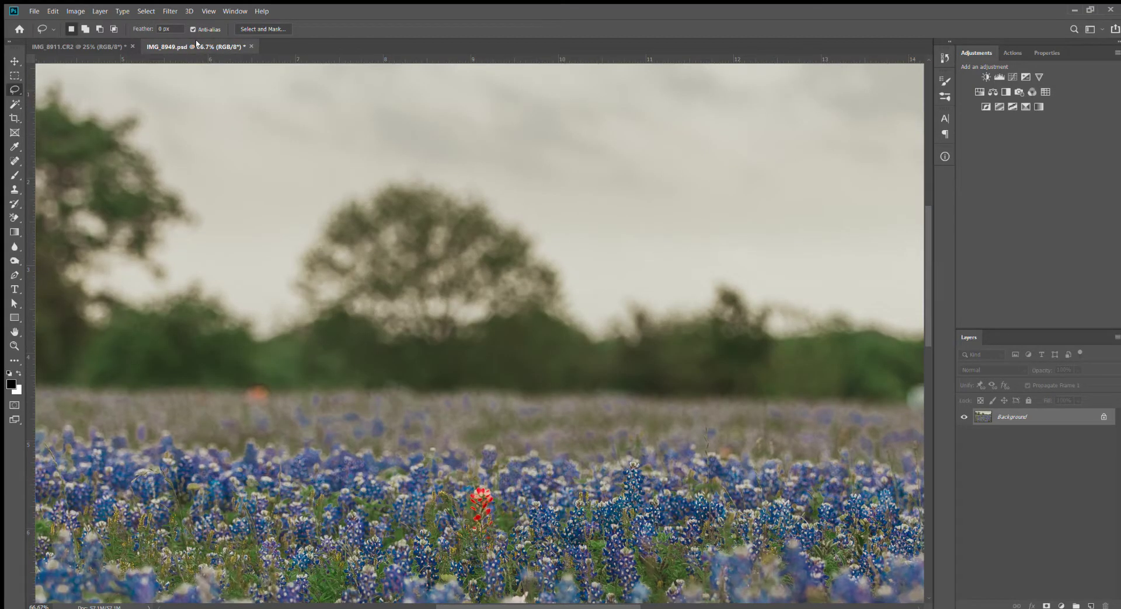
{"action": "key", "text": "ctrl+minus"}
{"action": "key", "text": "ctrl+minus"}
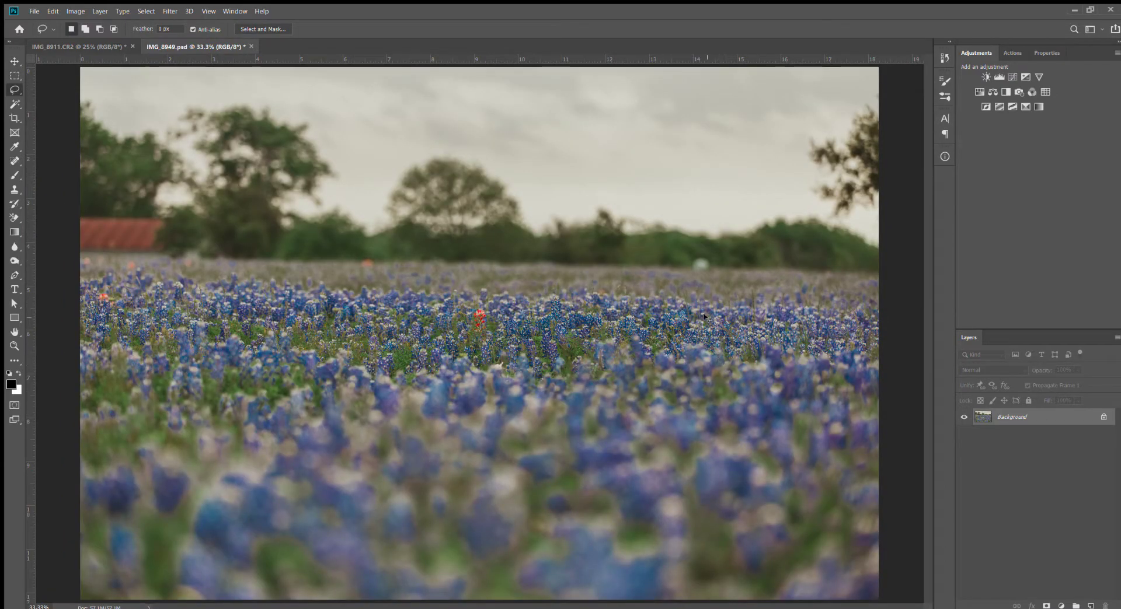
{"action": "key", "text": "ctrl+minus"}
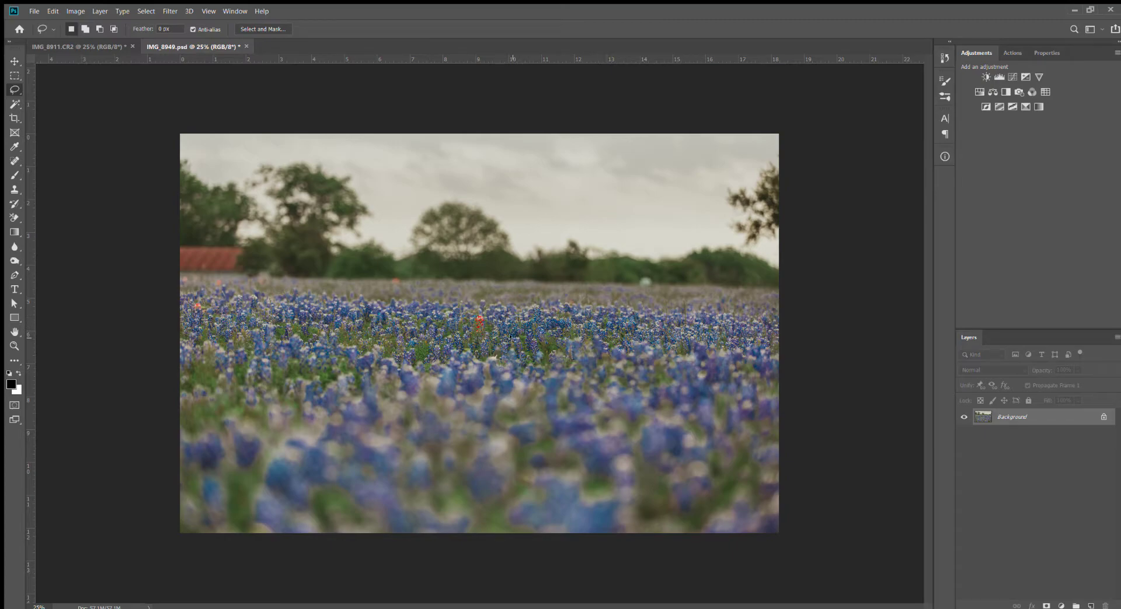
{"action": "left_click", "coordinate": [138, 47]}
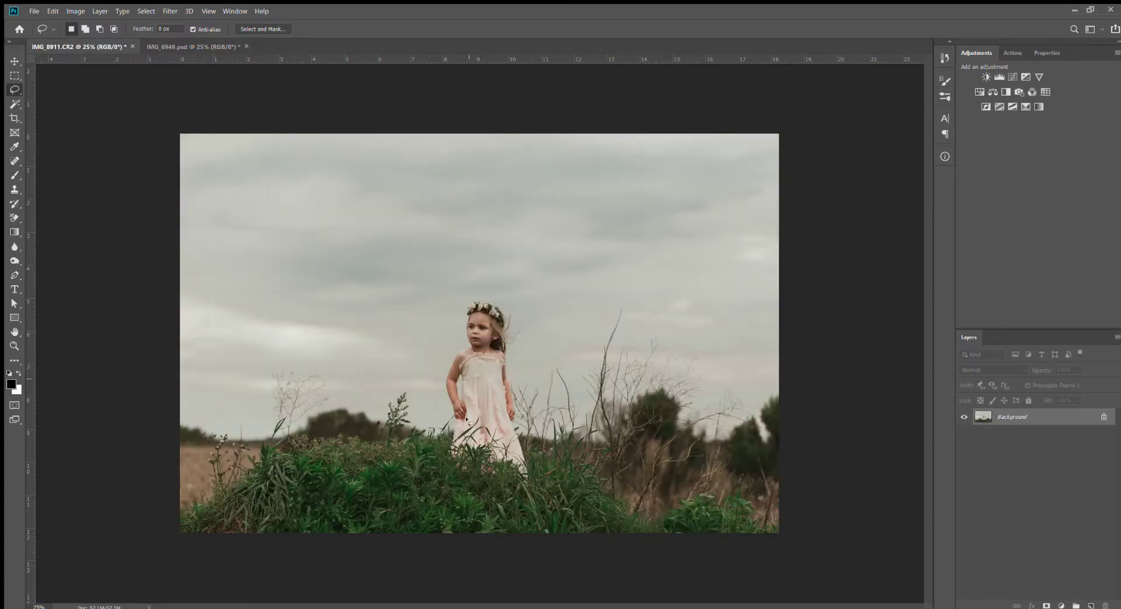
{"action": "left_click", "coordinate": [175, 46]}
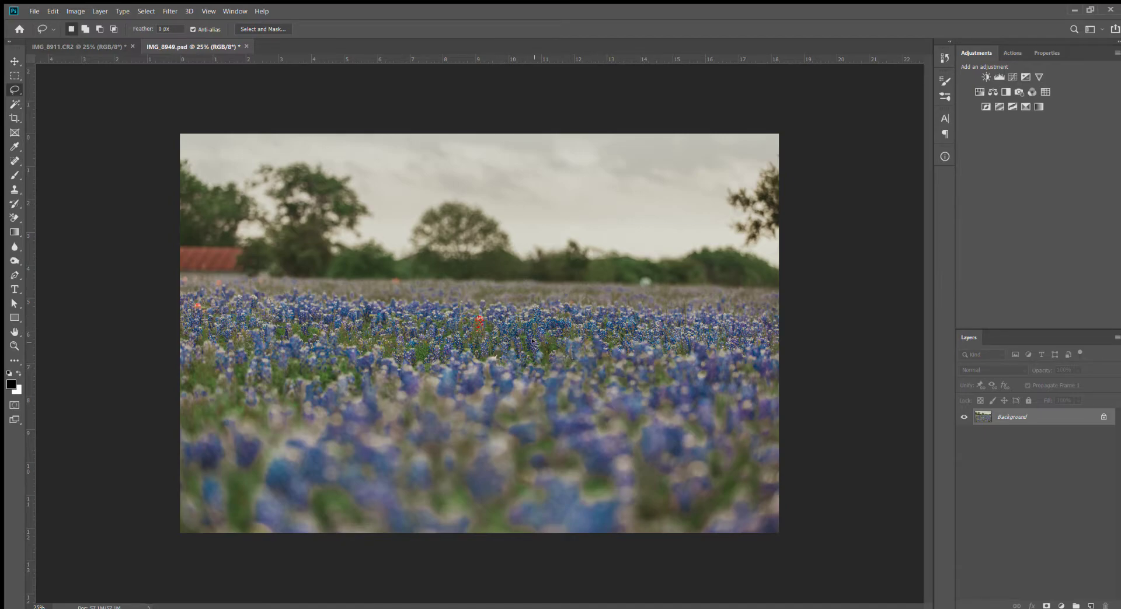
{"action": "left_click", "coordinate": [93, 46]}
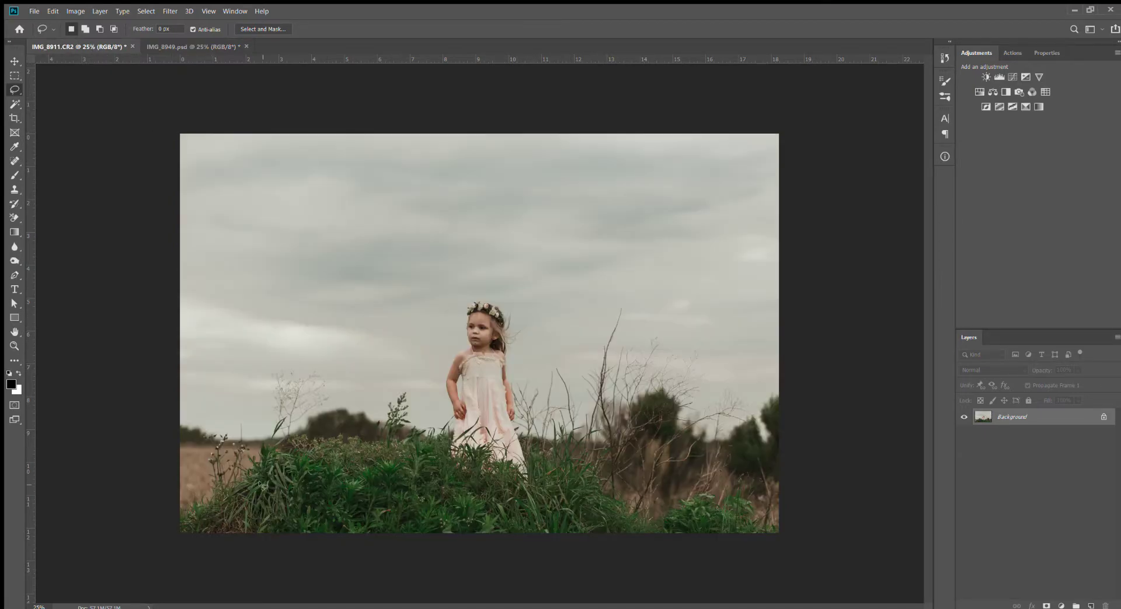
- Copy the girl's photo from IMG_8911.CR2 into IMG_8949.psd as a new layer over the flower field using the Move tool
{"action": "left_click", "coordinate": [15, 61]}
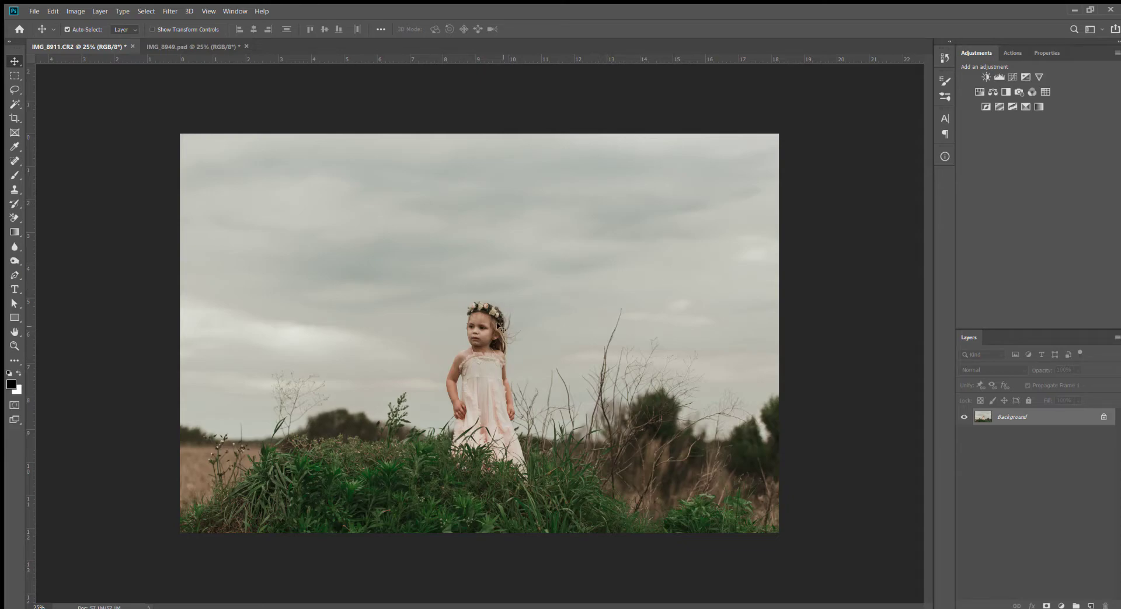
{"action": "left_click_drag", "start_coordinate": [219, 44], "coordinate": [500, 365]}
{"action": "left_click_drag", "start_coordinate": [494, 404], "coordinate": [501, 325]}
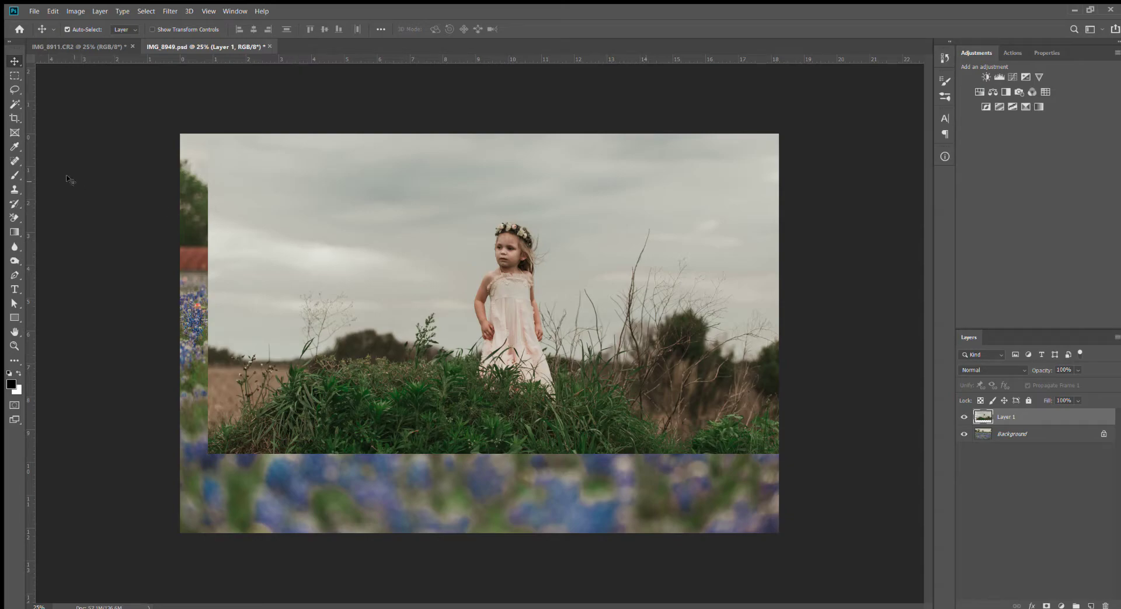
- Select the girl on Layer 1 automatically with Select Subject
{"action": "left_click", "coordinate": [15, 105]}
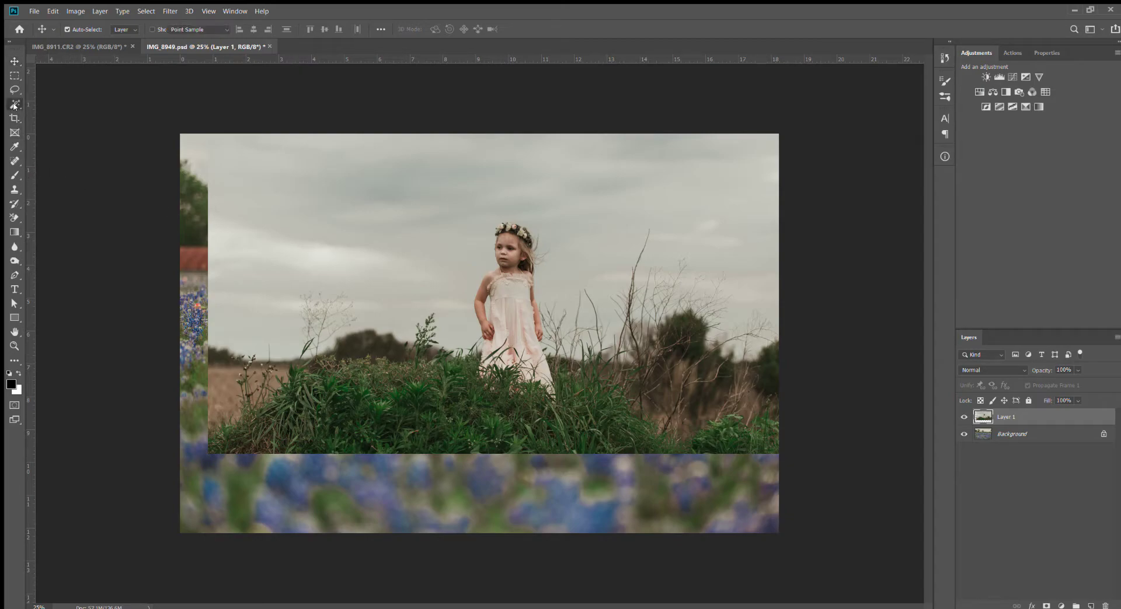
{"action": "left_click", "coordinate": [461, 27]}
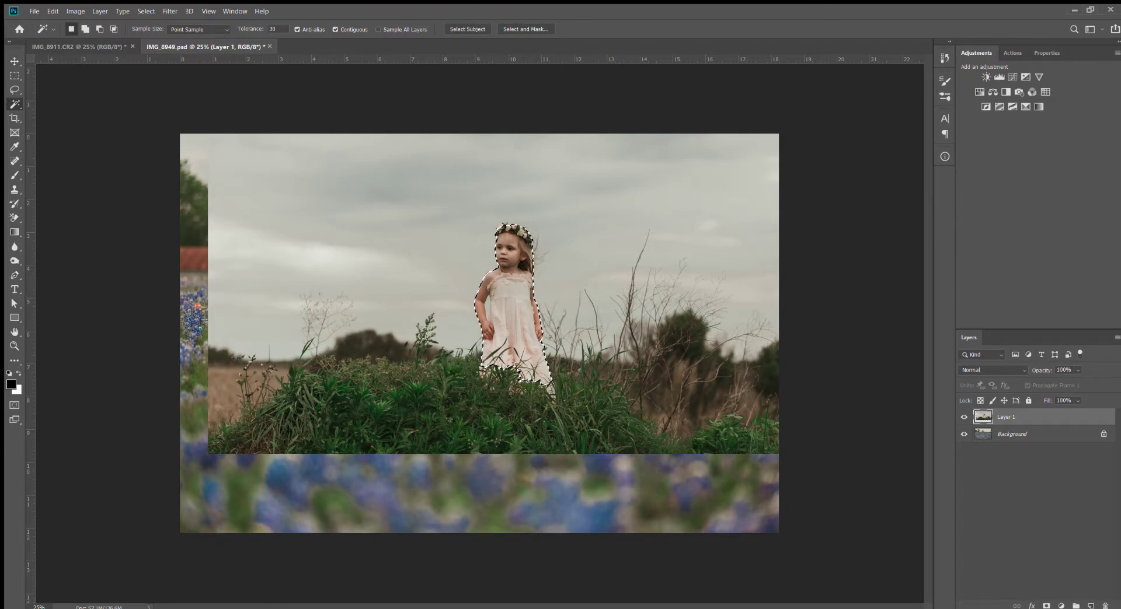
{"action": "key", "text": "ctrl+plus"}
{"action": "key", "text": "ctrl+plus"}
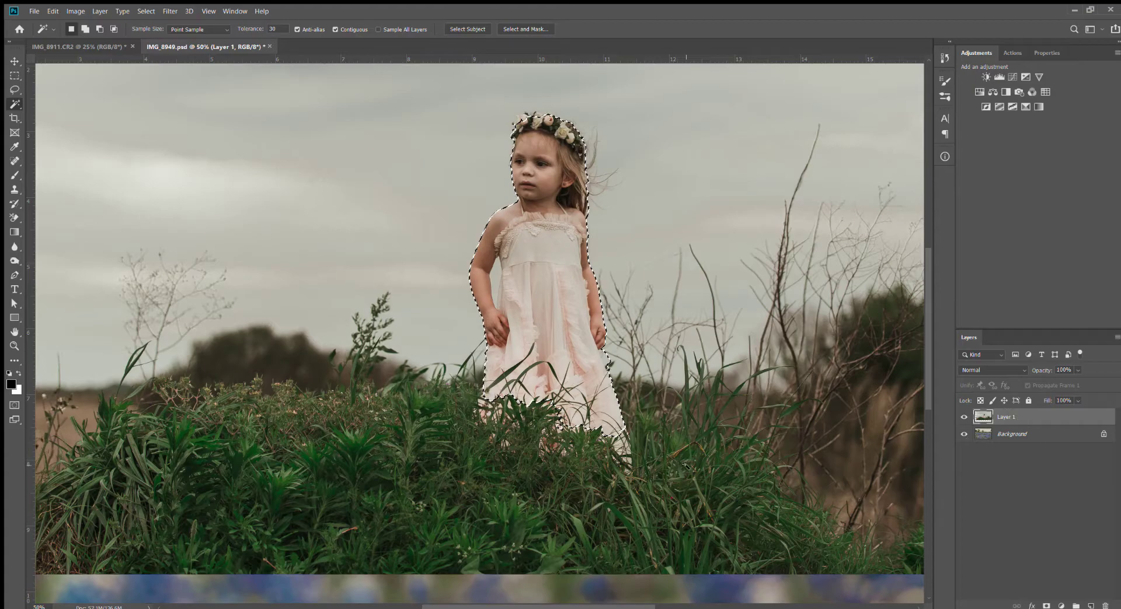
{"action": "scroll", "coordinate": [686, 466], "scroll_direction": "up", "scroll_amount": 3}
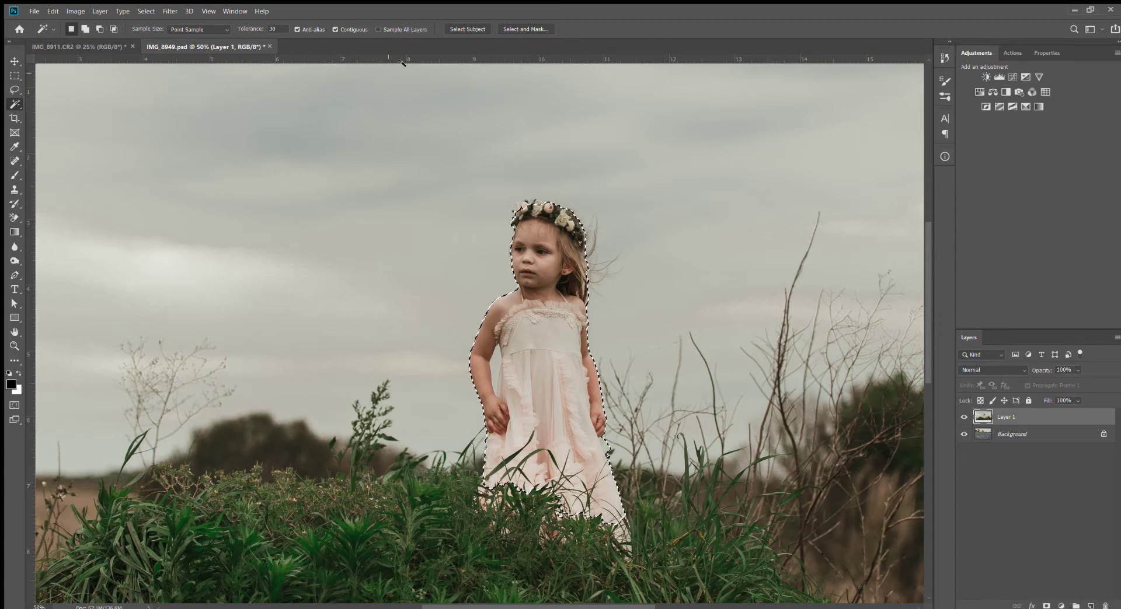
- Open the selection in Select and Mask and set the red overlay's opacity to 55%
{"action": "left_click", "coordinate": [527, 30]}
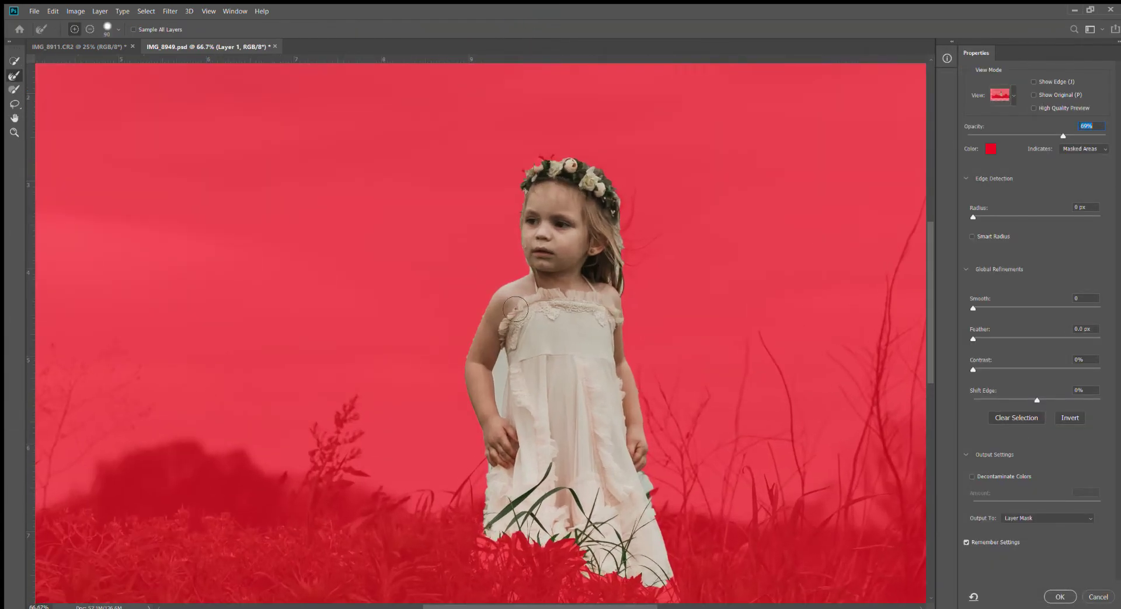
{"action": "key", "text": "ctrl+minus"}
{"action": "key", "text": "ctrl+minus"}
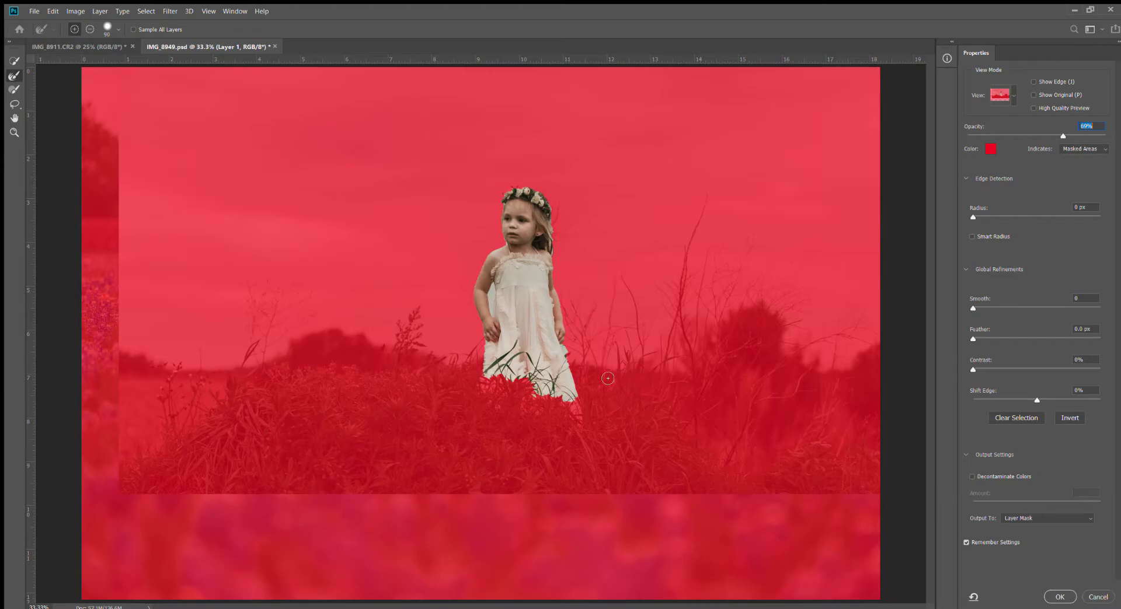
{"action": "mouse_move", "coordinate": [1061, 134]}
{"action": "left_mouse_down"}
{"action": "mouse_move", "coordinate": [1016, 135]}
{"action": "mouse_move", "coordinate": [1042, 135]}
{"action": "left_mouse_up"}
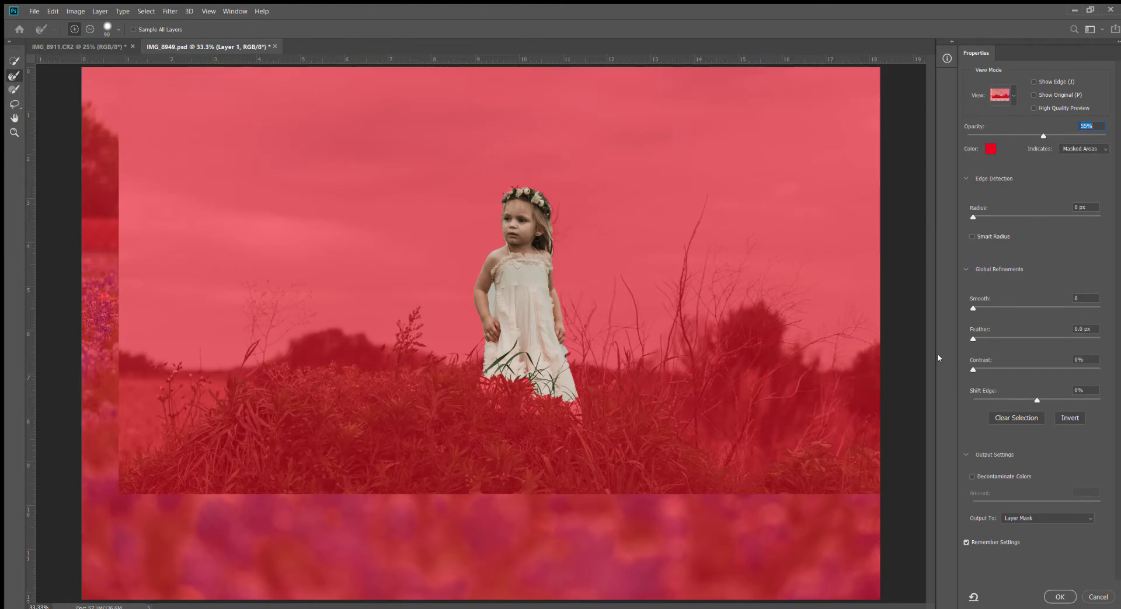
- Refine the selection edge along the dress ruffles below the girl's bent arm, using the Refine Edge Brush
{"action": "key", "text": "ctrl+plus"}
{"action": "key", "text": "ctrl+plus"}
{"action": "key", "text": "ctrl+plus"}
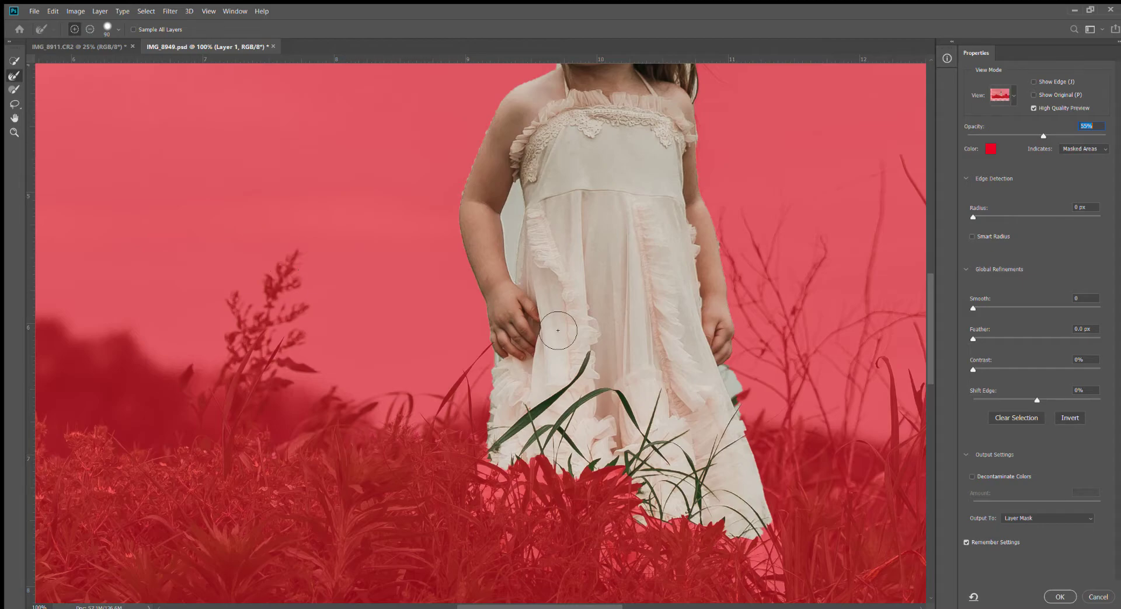
{"action": "key", "text": "bracketright"}
{"action": "key", "text": "bracketright"}
{"action": "key", "text": "bracketright"}
{"action": "key", "text": "bracketleft"}
{"action": "mouse_move", "coordinate": [506, 366]}
{"action": "left_mouse_down"}
{"action": "mouse_move", "coordinate": [497, 351]}
{"action": "mouse_move", "coordinate": [522, 345]}
{"action": "mouse_move", "coordinate": [493, 369]}
{"action": "left_mouse_up"}
{"action": "left_click_drag", "start_coordinate": [517, 421], "coordinate": [499, 501]}
{"action": "key", "text": "bracketleft"}
{"action": "key", "text": "bracketleft"}
{"action": "key", "text": "bracketleft"}
{"action": "key", "text": "bracketleft"}
{"action": "key", "text": "bracketleft"}
{"action": "left_click_drag", "start_coordinate": [486, 384], "coordinate": [488, 462]}
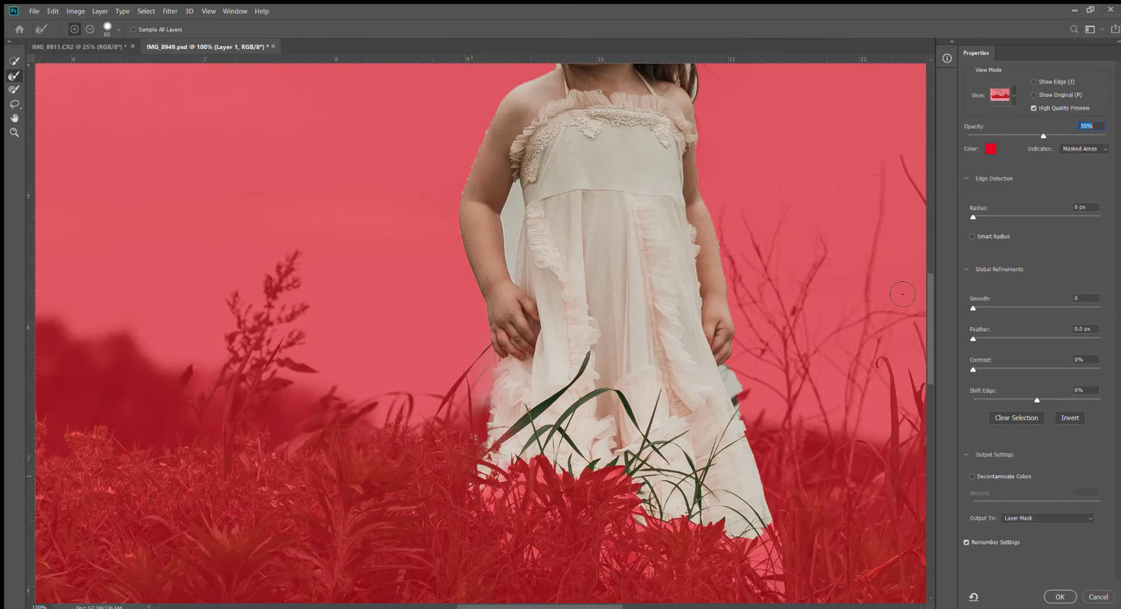
- Refine the outer edge of the girl's bent arm and shoulder with a smaller Refine Edge Brush of 20 to 30 px
{"action": "left_click_drag", "start_coordinate": [930, 309], "coordinate": [929, 279]}
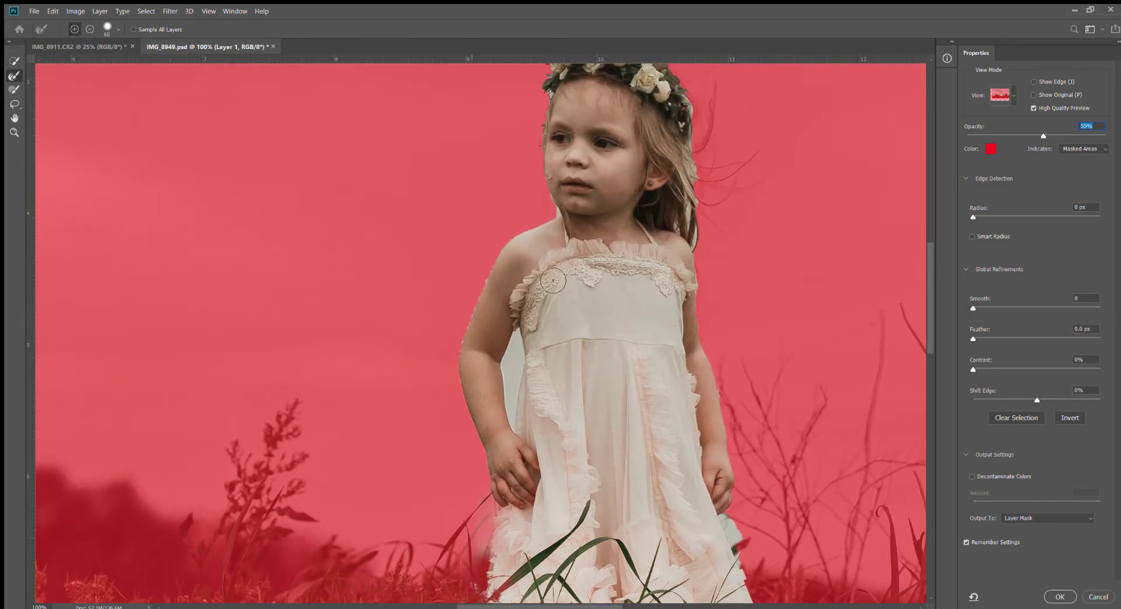
{"action": "key", "text": "ctrl+plus"}
{"action": "key", "text": "bracketleft"}
{"action": "key", "text": "bracketleft"}
{"action": "key", "text": "bracketleft"}
{"action": "key", "text": "bracketleft"}
{"action": "key", "text": "bracketleft"}
{"action": "key", "text": "bracketleft"}
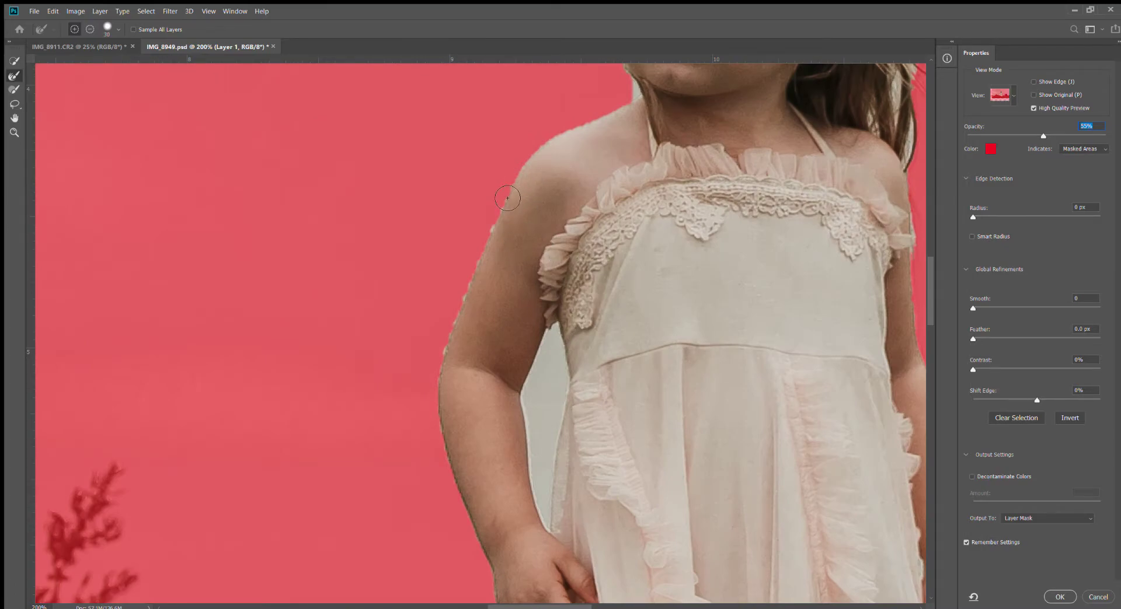
{"action": "left_click_drag", "start_coordinate": [510, 192], "coordinate": [439, 374]}
{"action": "key", "text": "bracketleft"}
{"action": "left_click", "coordinate": [638, 96]}
- Brush the gap between the bent arm and the dress with the Refine Edge Brush to remove the background there
{"action": "left_click_drag", "start_coordinate": [931, 284], "coordinate": [937, 313]}
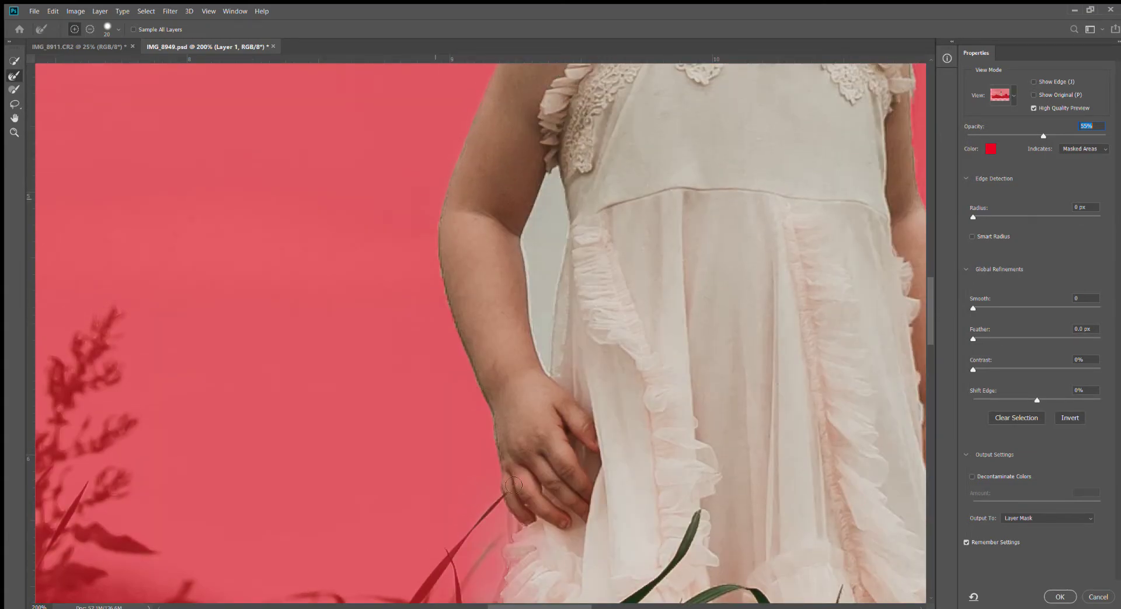
{"action": "left_click_drag", "start_coordinate": [505, 606], "coordinate": [531, 606]}
{"action": "key", "text": "bracketleft"}
{"action": "key", "text": "bracketleft"}
{"action": "key", "text": "bracketright"}
{"action": "key", "text": "bracketright"}
{"action": "key", "text": "bracketright"}
{"action": "key", "text": "bracketright"}
{"action": "left_click_drag", "start_coordinate": [347, 191], "coordinate": [339, 369]}
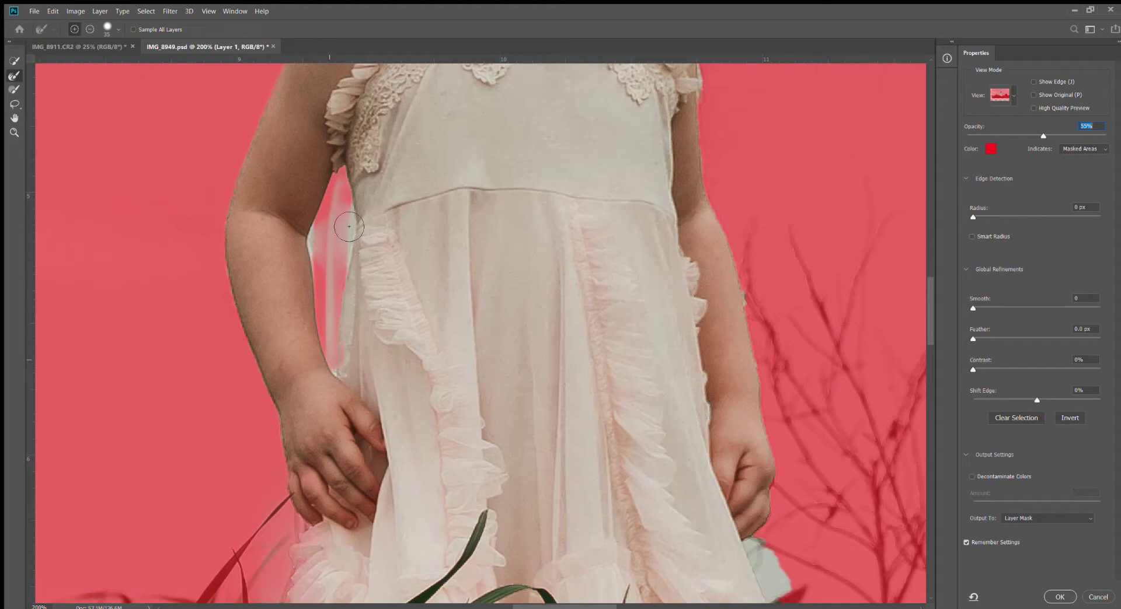
- Refine the outer edge of the girl's straighter arm down to the hand with a 25 px Refine Edge Brush
{"action": "key", "text": "bracketleft"}
{"action": "key", "text": "bracketleft"}
{"action": "scroll", "coordinate": [923, 306], "scroll_direction": "up", "scroll_amount": 5}
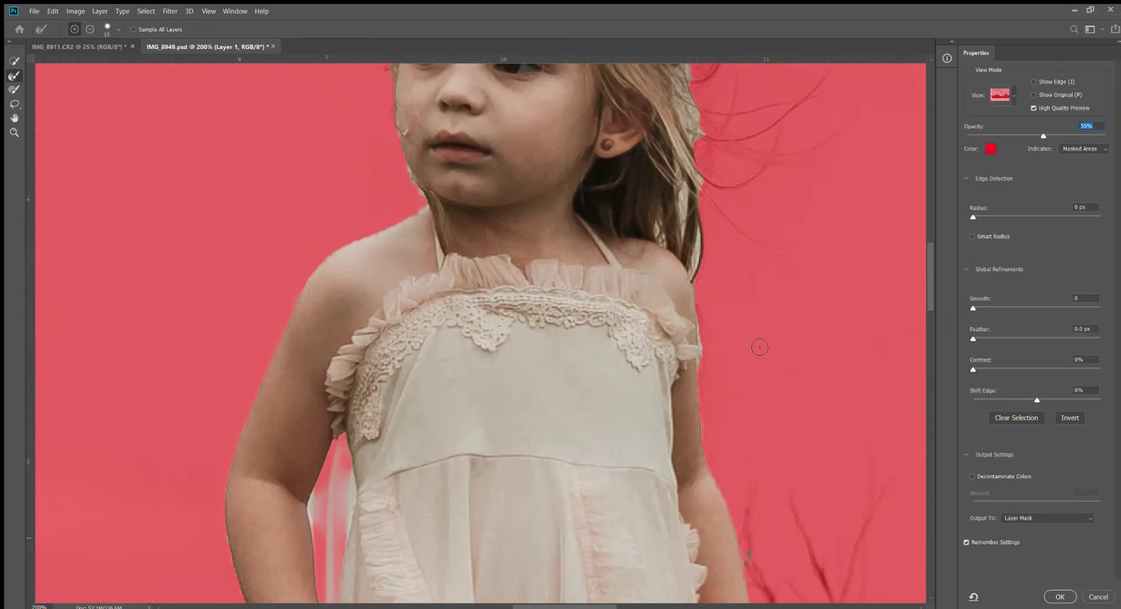
{"action": "key", "text": "bracketright"}
{"action": "scroll", "coordinate": [767, 248], "scroll_direction": "down", "scroll_amount": 5}
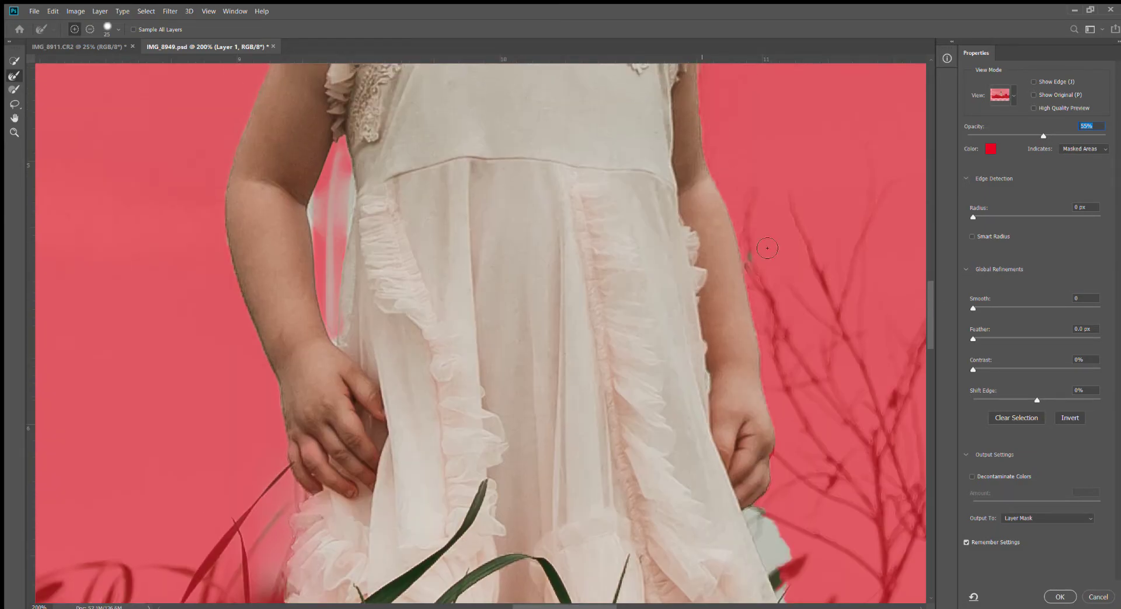
{"action": "left_click_drag", "start_coordinate": [735, 225], "coordinate": [782, 452]}
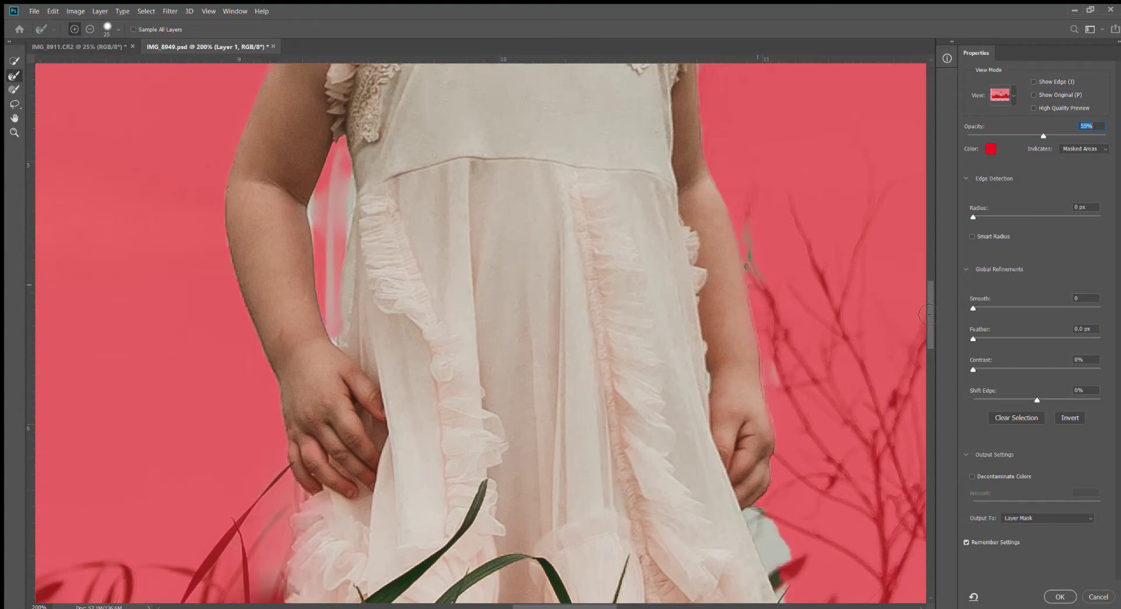
- Remove the leftover background beside the dress below the straighter arm's hand with a 50 px Refine Edge Brush
{"action": "scroll", "coordinate": [924, 304], "scroll_direction": "down", "scroll_amount": 5}
{"action": "key", "text": "bracketright"}
{"action": "key", "text": "bracketright"}
{"action": "key", "text": "bracketright"}
{"action": "key", "text": "bracketright"}
{"action": "key", "text": "bracketright"}
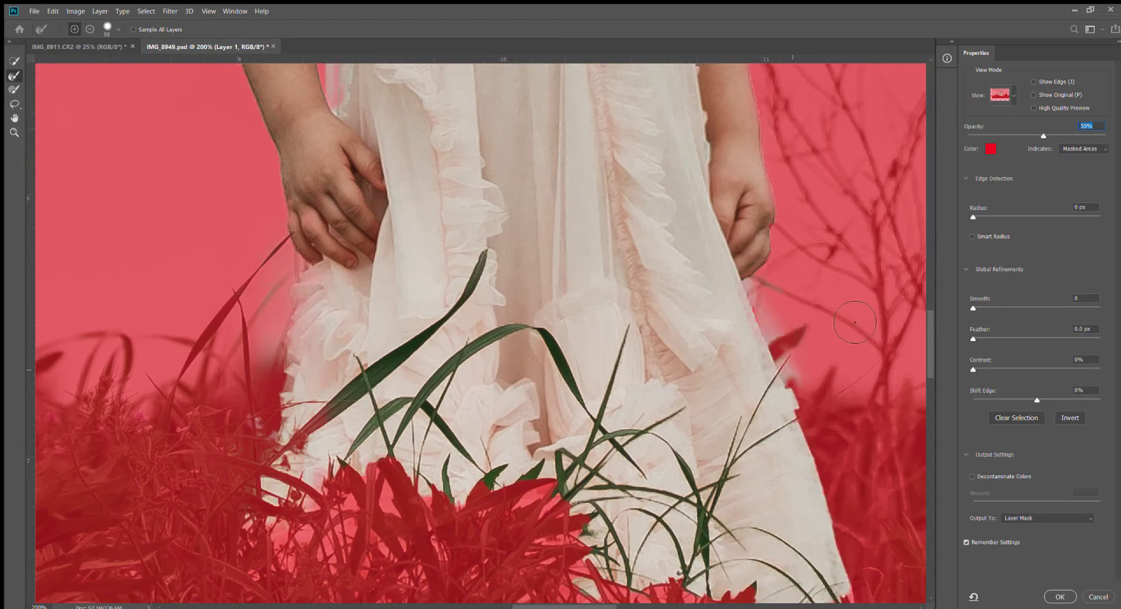
{"action": "mouse_move", "coordinate": [929, 362]}
{"action": "left_mouse_down"}
{"action": "mouse_move", "coordinate": [929, 381]}
{"action": "mouse_move", "coordinate": [933, 367]}
{"action": "left_mouse_up"}
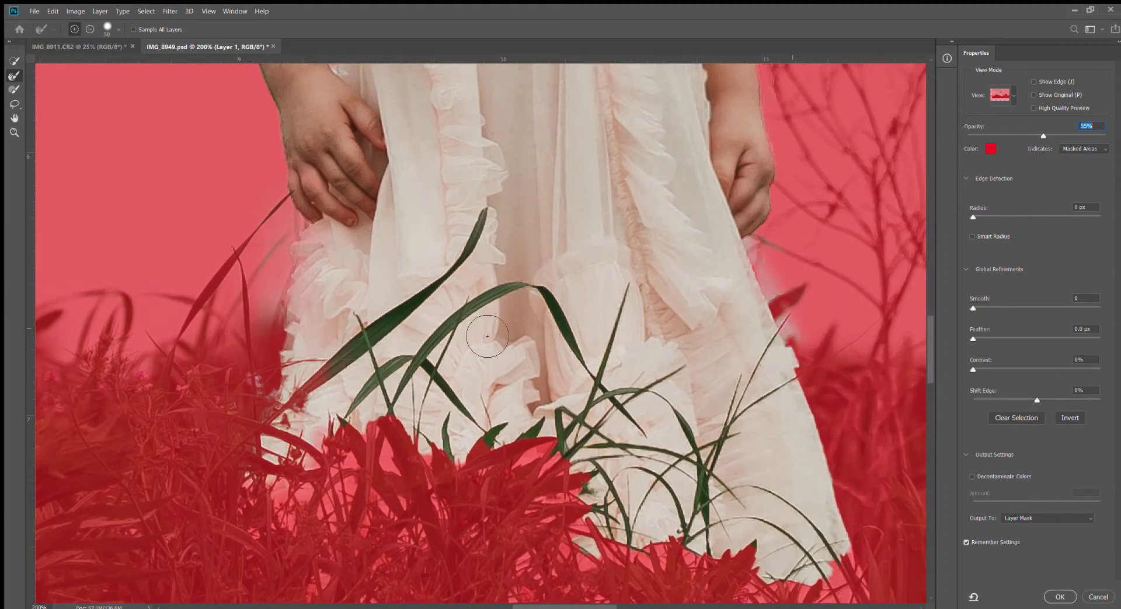
- Examine the refined selection edges around the girl's face, hair and shoulders
{"action": "key", "text": "bracketleft"}
{"action": "key", "text": "bracketleft"}
{"action": "key", "text": "bracketleft"}
{"action": "left_click_drag", "start_coordinate": [928, 357], "coordinate": [924, 277]}
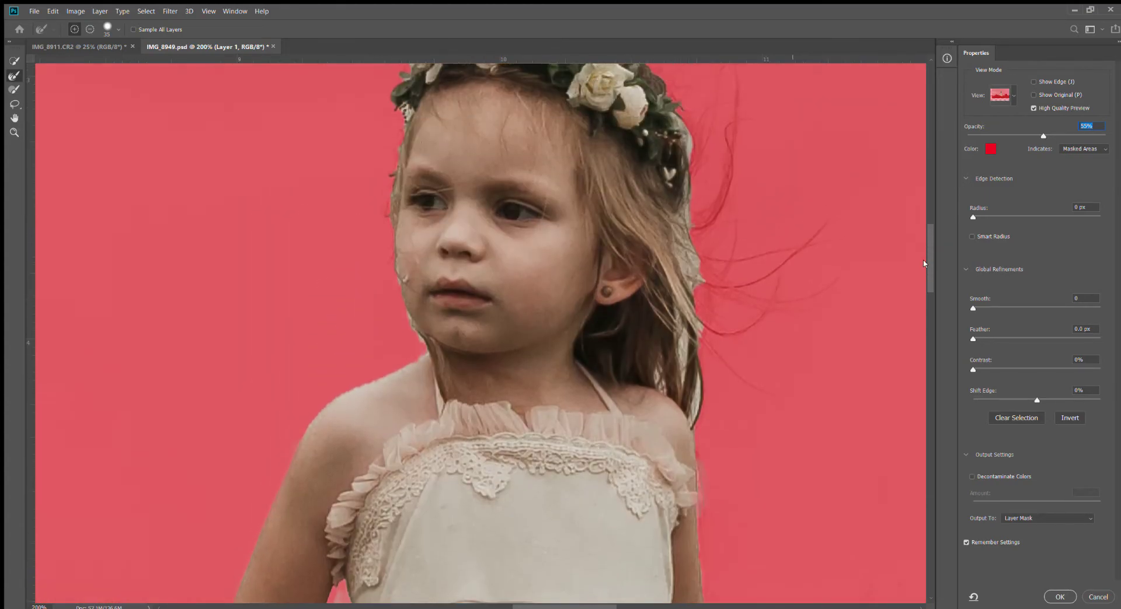
{"action": "key", "text": "ctrl+minus"}
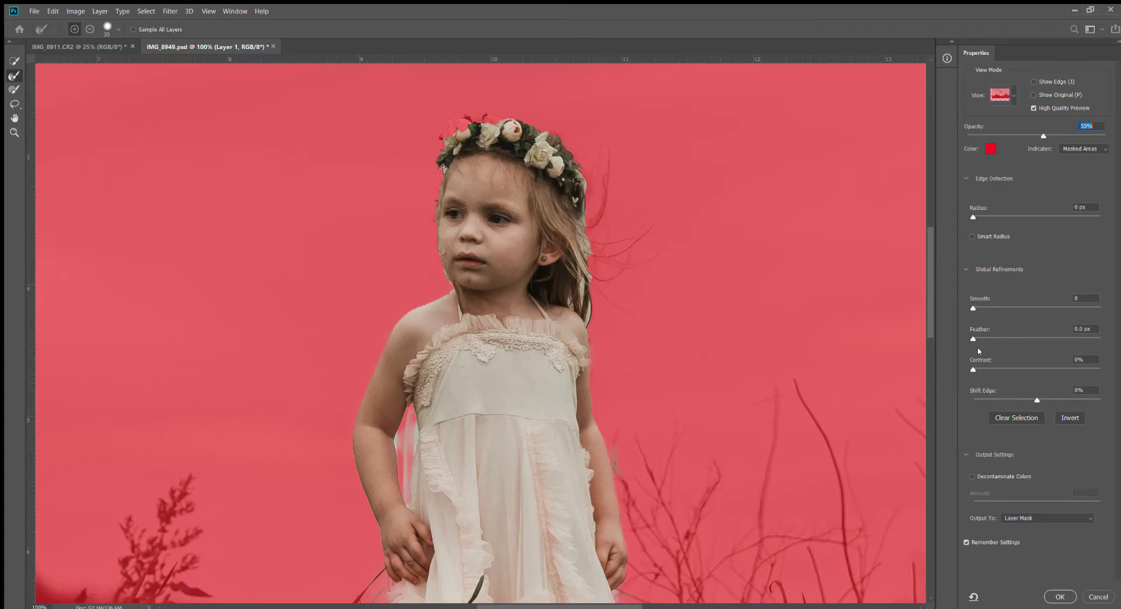
{"action": "key", "text": "ctrl+plus"}
{"action": "key", "text": "ctrl+plus"}
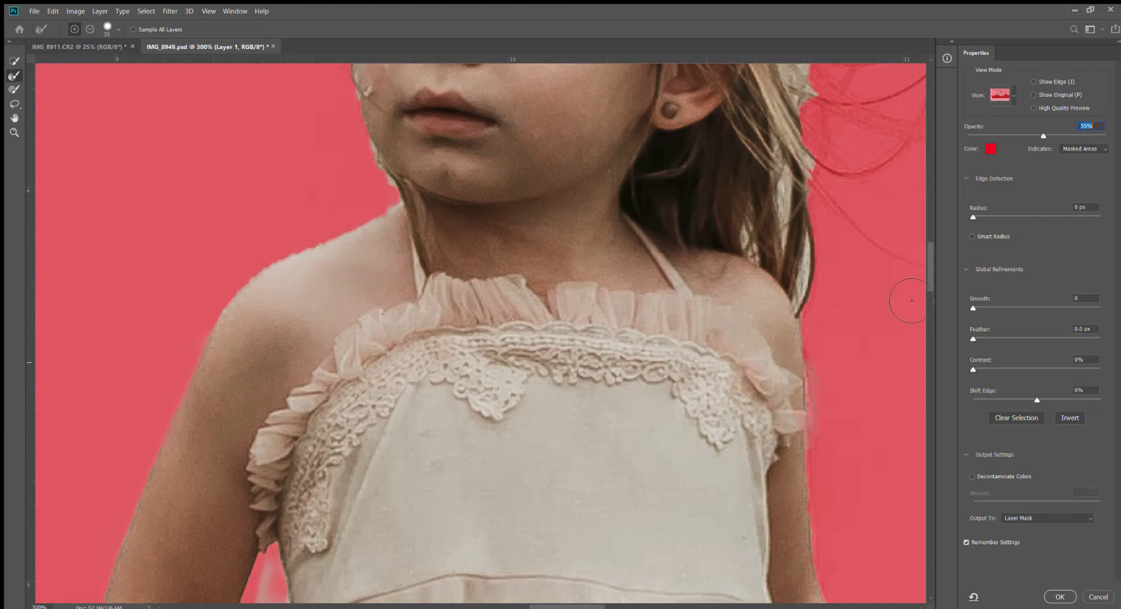
- Adjust the selection's smoothing, feather, contrast and edge shift, and output it as a layer mask
{"action": "left_click_drag", "start_coordinate": [972, 307], "coordinate": [1006, 300]}
{"action": "left_click_drag", "start_coordinate": [970, 307], "coordinate": [991, 307]}
{"action": "left_click_drag", "start_coordinate": [972, 338], "coordinate": [1004, 337]}
{"action": "left_click_drag", "start_coordinate": [971, 369], "coordinate": [1089, 369]}
{"action": "left_click_drag", "start_coordinate": [1002, 371], "coordinate": [975, 368]}
{"action": "left_click_drag", "start_coordinate": [1035, 399], "coordinate": [1029, 399]}
{"action": "mouse_move", "coordinate": [1023, 399]}
{"action": "left_mouse_down"}
{"action": "mouse_move", "coordinate": [1009, 399]}
{"action": "mouse_move", "coordinate": [1088, 399]}
{"action": "mouse_move", "coordinate": [1032, 403]}
{"action": "left_mouse_up"}
{"action": "left_click", "coordinate": [1059, 596]}
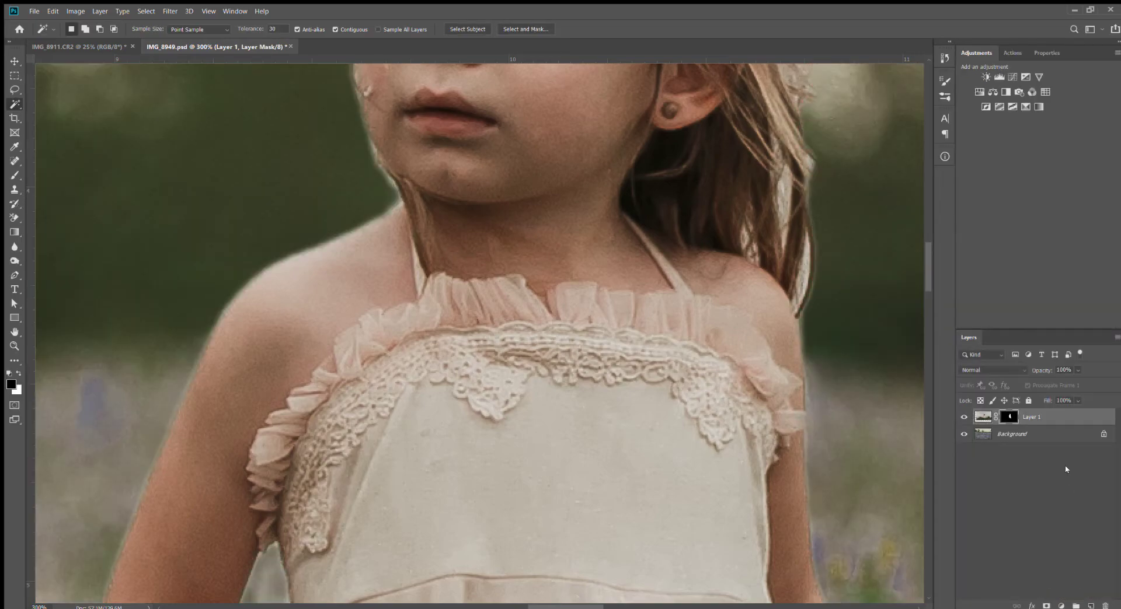
- Examine the masked girl against the flower field at several magnifications, checking for leftover background around her
{"action": "key", "text": "ctrl+minus"}
{"action": "key", "text": "ctrl+minus"}
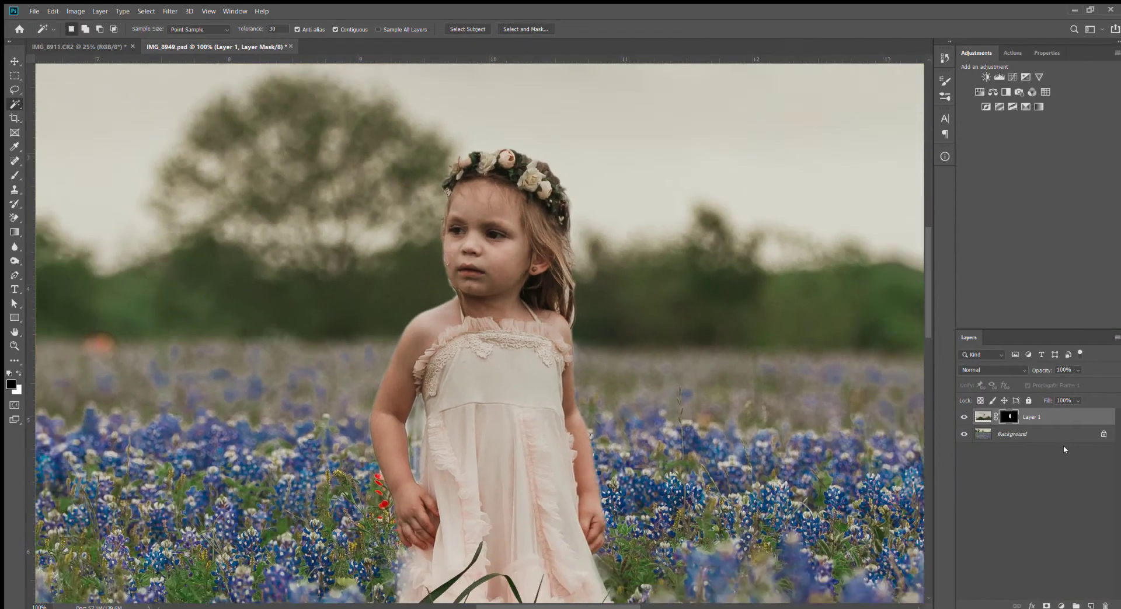
{"action": "key", "text": "ctrl+minus"}
{"action": "key", "text": "ctrl+minus"}
{"action": "key", "text": "ctrl+minus"}
{"action": "key", "text": "ctrl+plus"}
{"action": "key", "text": "ctrl+plus"}
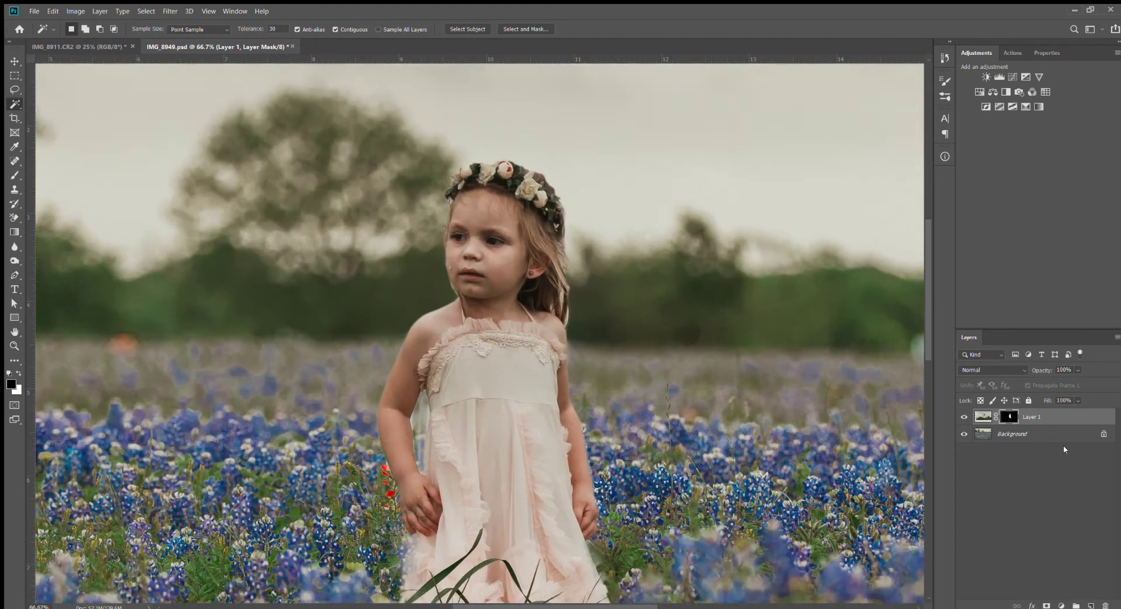
{"action": "key", "text": "ctrl+plus"}
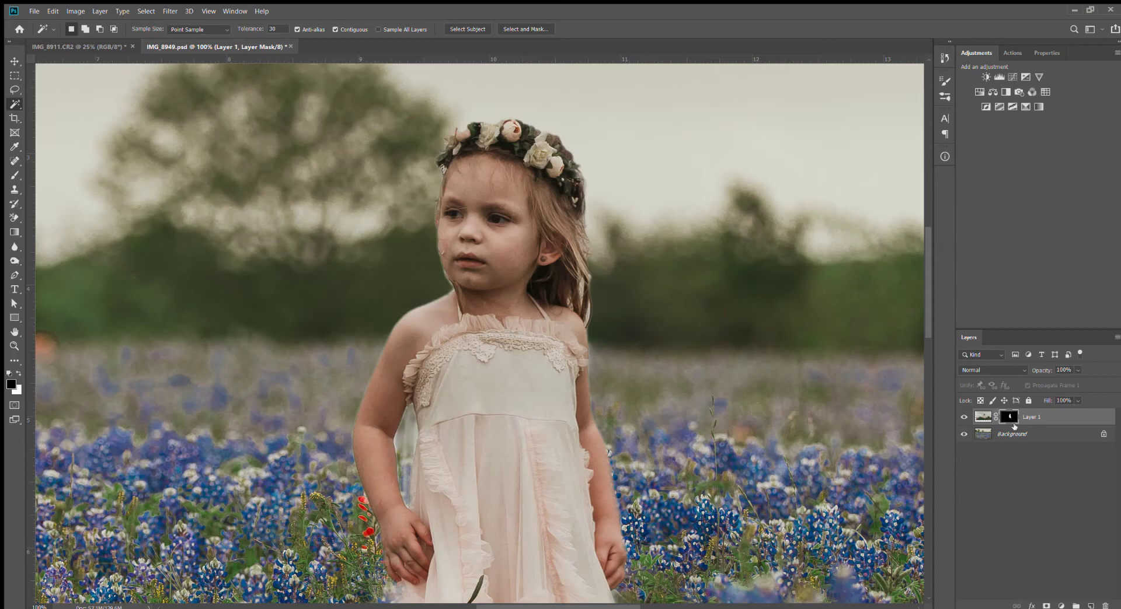
- Paint black on the girl's layer mask with a small brush to remove the leftover background between her bent arm and the dress
{"action": "left_click", "coordinate": [14, 175]}
{"action": "key", "text": "ctrl+plus"}
{"action": "key", "text": "ctrl+plus"}
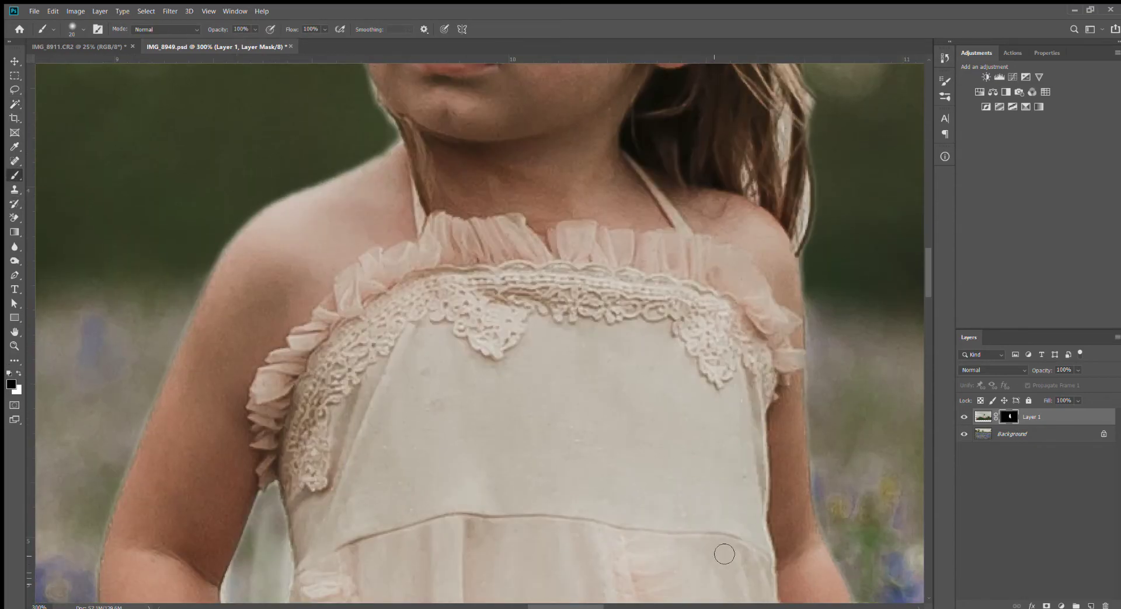
{"action": "scroll", "coordinate": [725, 549], "scroll_direction": "down", "scroll_amount": 2}
{"action": "key", "text": "bracketleft"}
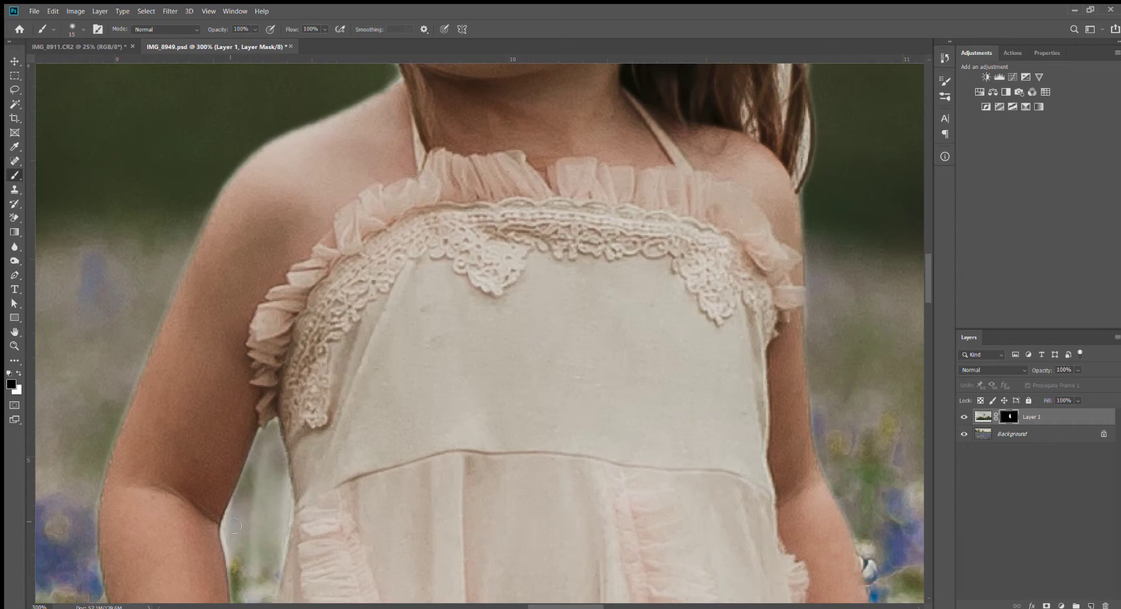
{"action": "scroll", "coordinate": [233, 527], "scroll_direction": "down", "scroll_amount": 3}
{"action": "key", "text": "bracketright"}
{"action": "key", "text": "bracketright"}
{"action": "mouse_move", "coordinate": [262, 388]}
{"action": "left_mouse_down"}
{"action": "mouse_move", "coordinate": [261, 583]}
{"action": "mouse_move", "coordinate": [287, 384]}
{"action": "mouse_move", "coordinate": [275, 304]}
{"action": "mouse_move", "coordinate": [233, 399]}
{"action": "mouse_move", "coordinate": [249, 518]}
{"action": "mouse_move", "coordinate": [274, 396]}
{"action": "left_mouse_up"}
{"action": "key", "text": "bracketleft"}
{"action": "key", "text": "bracketleft"}
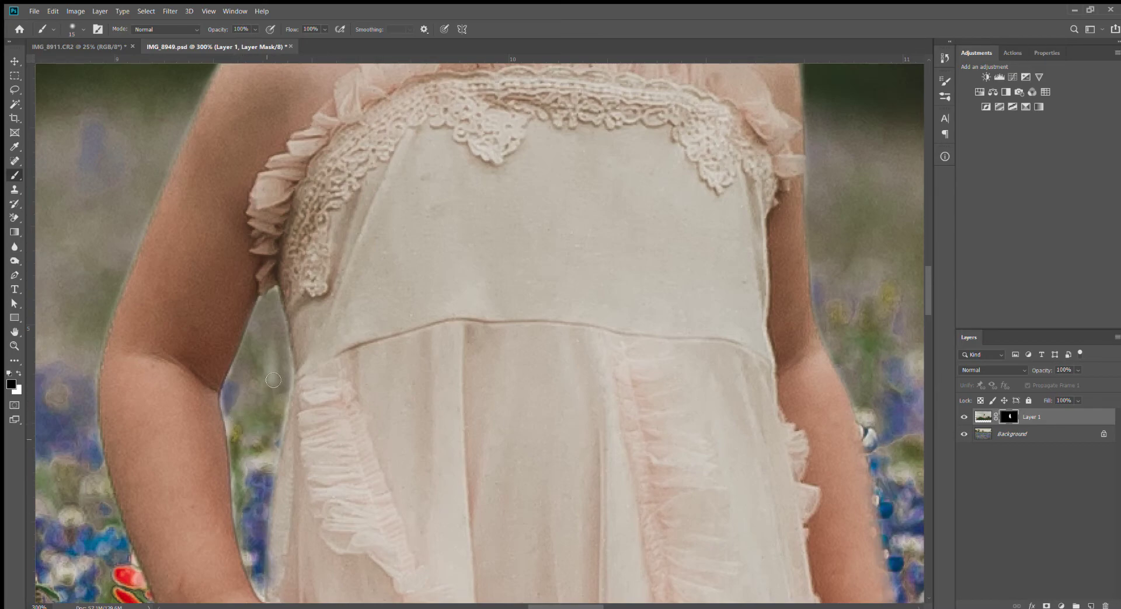
{"action": "key", "text": "bracketright"}
{"action": "key", "text": "bracketright"}
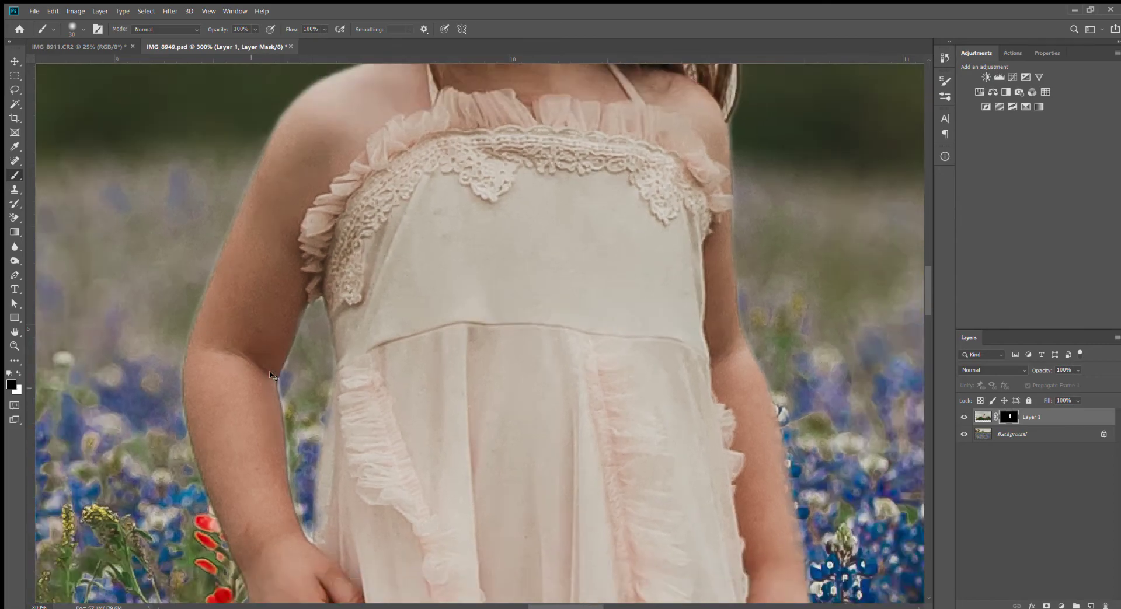
- Paint white on the layer mask to restore the dress's lower side edge below the bent arm's hand
{"action": "key", "text": "ctrl+minus"}
{"action": "scroll", "coordinate": [354, 380], "scroll_direction": "down", "scroll_amount": 3}
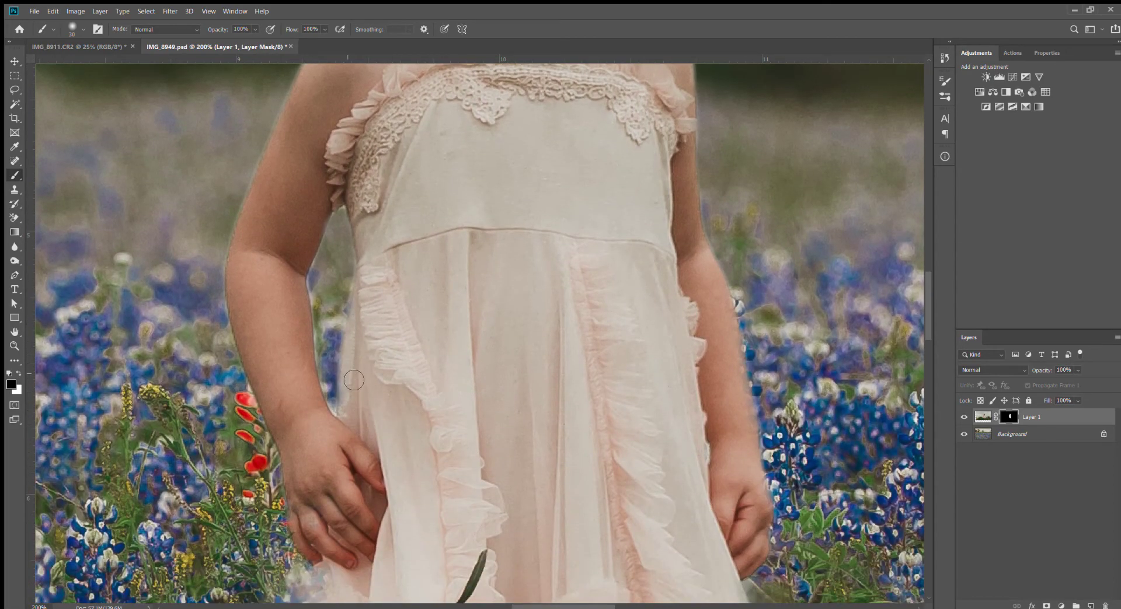
{"action": "left_click", "coordinate": [18, 373]}
{"action": "key", "text": "bracketleft"}
{"action": "key", "text": "bracketleft"}
{"action": "key", "text": "bracketleft"}
{"action": "scroll", "coordinate": [333, 455], "scroll_direction": "down", "scroll_amount": 5}
{"action": "key", "text": "bracketright"}
{"action": "key", "text": "bracketright"}
{"action": "mouse_move", "coordinate": [321, 483]}
{"action": "left_mouse_down"}
{"action": "mouse_move", "coordinate": [334, 370]}
{"action": "mouse_move", "coordinate": [310, 516]}
{"action": "left_mouse_up"}
{"action": "key", "text": "bracketright"}
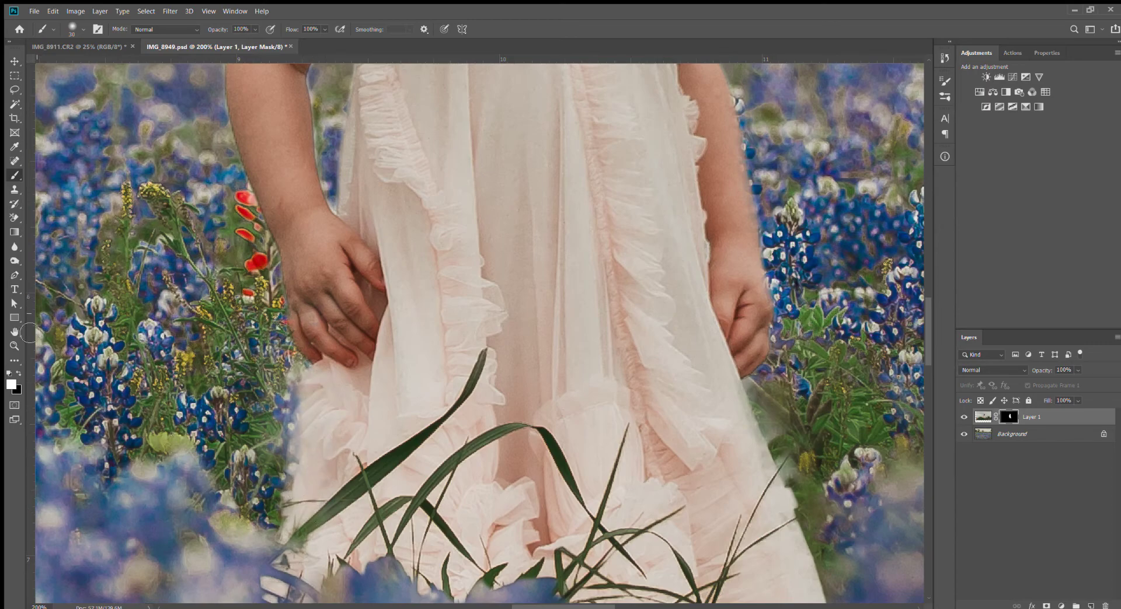
- Soften the dress's lower side edge by painting black on the mask with a 30 px brush at 41% opacity
{"action": "left_click", "coordinate": [18, 375]}
{"action": "key", "text": "bracketleft"}
{"action": "key", "text": "bracketleft"}
{"action": "key", "text": "bracketleft"}
{"action": "key", "text": "bracketright"}
{"action": "key", "text": "bracketright"}
{"action": "key", "text": "bracketright"}
{"action": "mouse_move", "coordinate": [289, 447]}
{"action": "left_mouse_down"}
{"action": "mouse_move", "coordinate": [289, 390]}
{"action": "mouse_move", "coordinate": [289, 402]}
{"action": "left_mouse_up"}
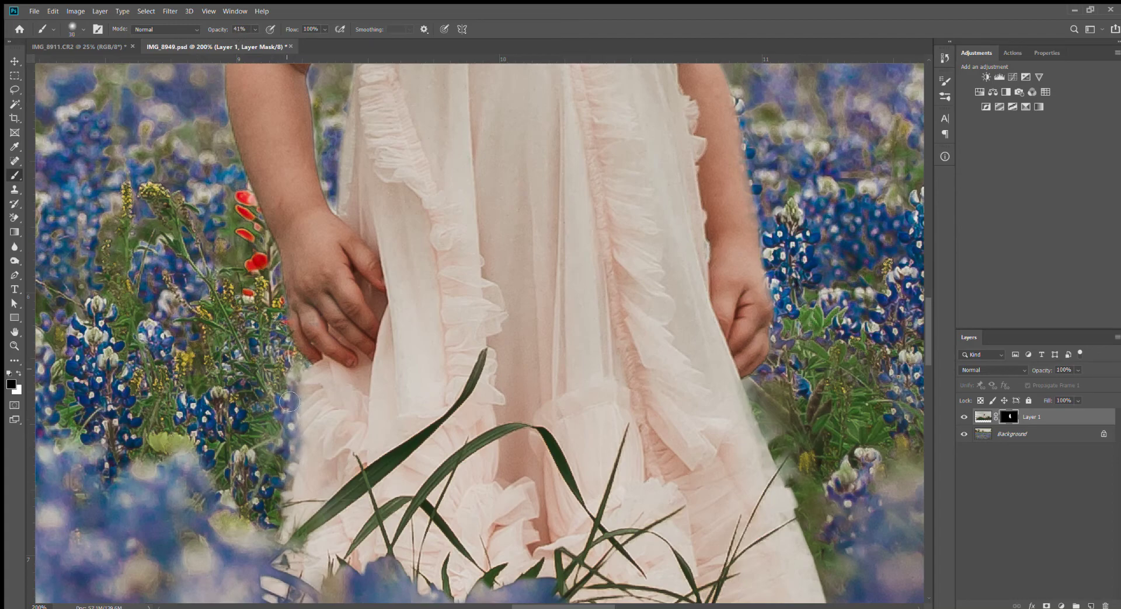
{"action": "key", "text": "ctrl+minus"}
{"action": "key", "text": "ctrl+minus"}
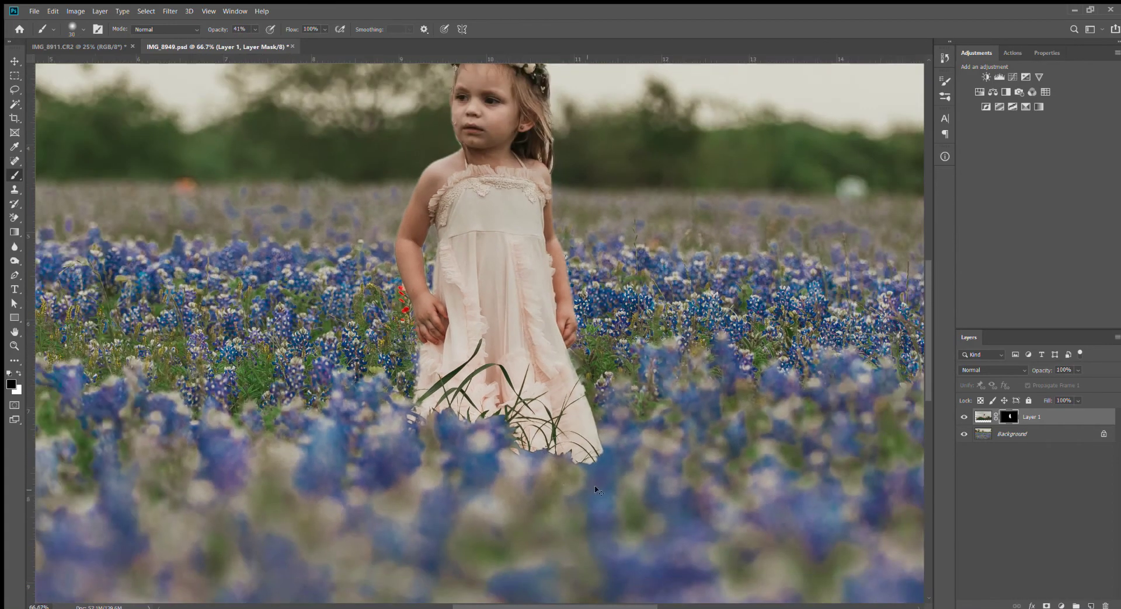
{"action": "key", "text": "ctrl+minus"}
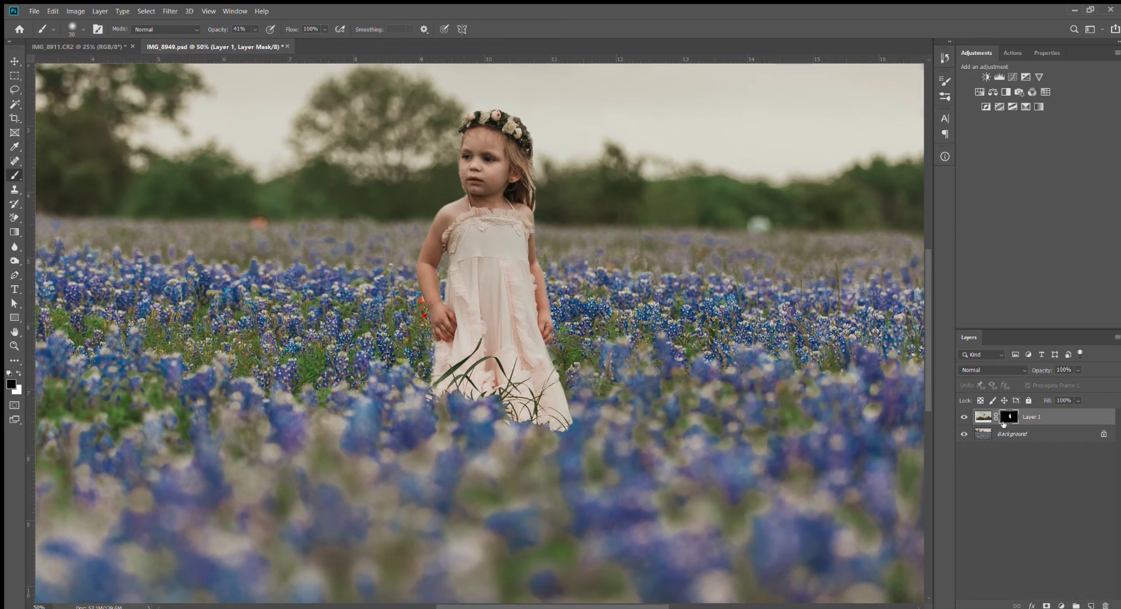
- Fade the dress's hem into the blurred foreground flowers by painting black on the mask with a larger brush at 41% opacity
{"action": "key", "text": "ctrl+plus"}
{"action": "key", "text": "bracketright"}
{"action": "key", "text": "bracketright"}
{"action": "key", "text": "bracketright"}
{"action": "key", "text": "bracketright"}
{"action": "key", "text": "bracketright"}
{"action": "key", "text": "bracketright"}
{"action": "mouse_move", "coordinate": [543, 518]}
{"action": "left_mouse_down"}
{"action": "mouse_move", "coordinate": [596, 526]}
{"action": "mouse_move", "coordinate": [656, 508]}
{"action": "mouse_move", "coordinate": [575, 522]}
{"action": "mouse_move", "coordinate": [499, 447]}
{"action": "mouse_move", "coordinate": [388, 432]}
{"action": "left_mouse_up"}
{"action": "key", "text": "bracketright"}
{"action": "key", "text": "bracketright"}
{"action": "key", "text": "bracketright"}
{"action": "key", "text": "bracketright"}
{"action": "key", "text": "bracketright"}
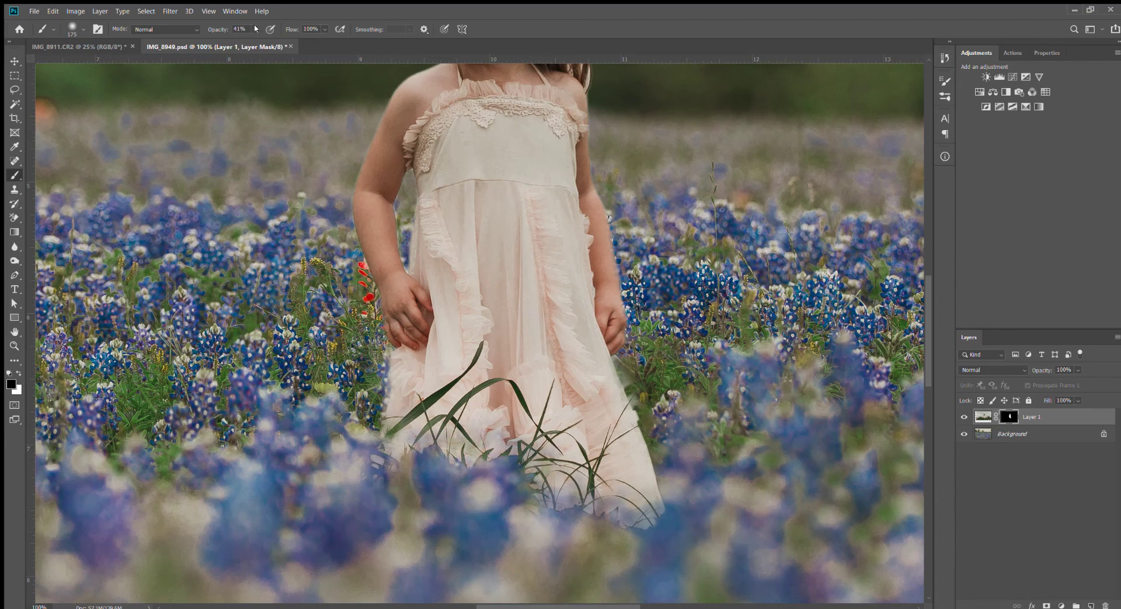
- Mask out the remaining fabric and grass along the dress's bottom edge with a 90 px black brush at 100% opacity
{"action": "key", "text": "0"}
{"action": "key", "text": "bracketleft"}
{"action": "key", "text": "bracketleft"}
{"action": "key", "text": "bracketleft"}
{"action": "key", "text": "bracketleft"}
{"action": "left_click_drag", "start_coordinate": [575, 527], "coordinate": [645, 540]}
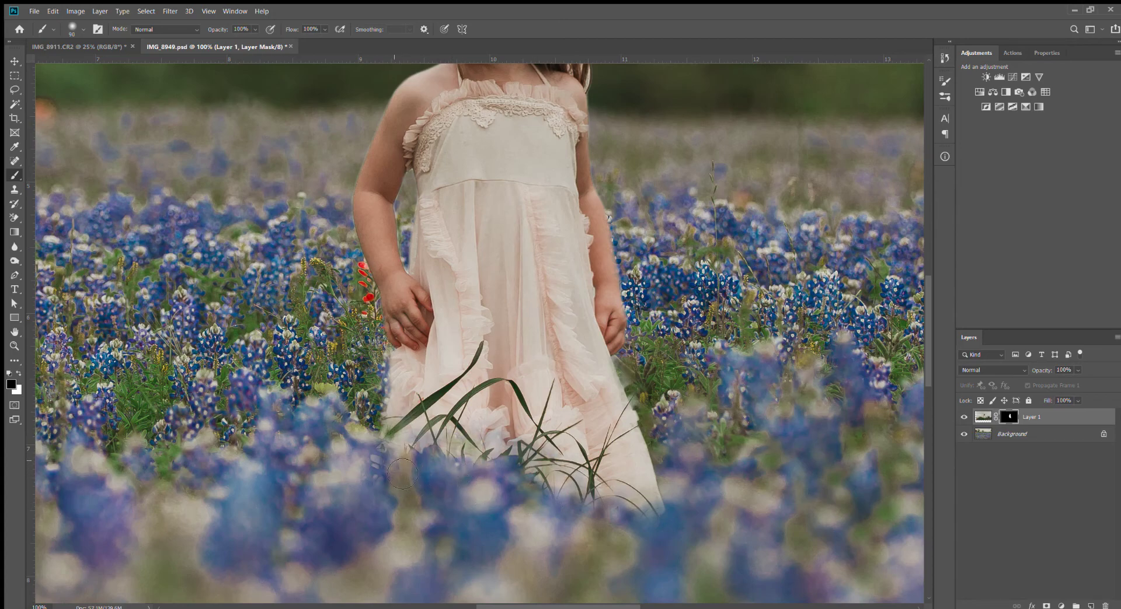
{"action": "key", "text": "ctrl+minus"}
{"action": "key", "text": "ctrl+minus"}
{"action": "key", "text": "ctrl+minus"}
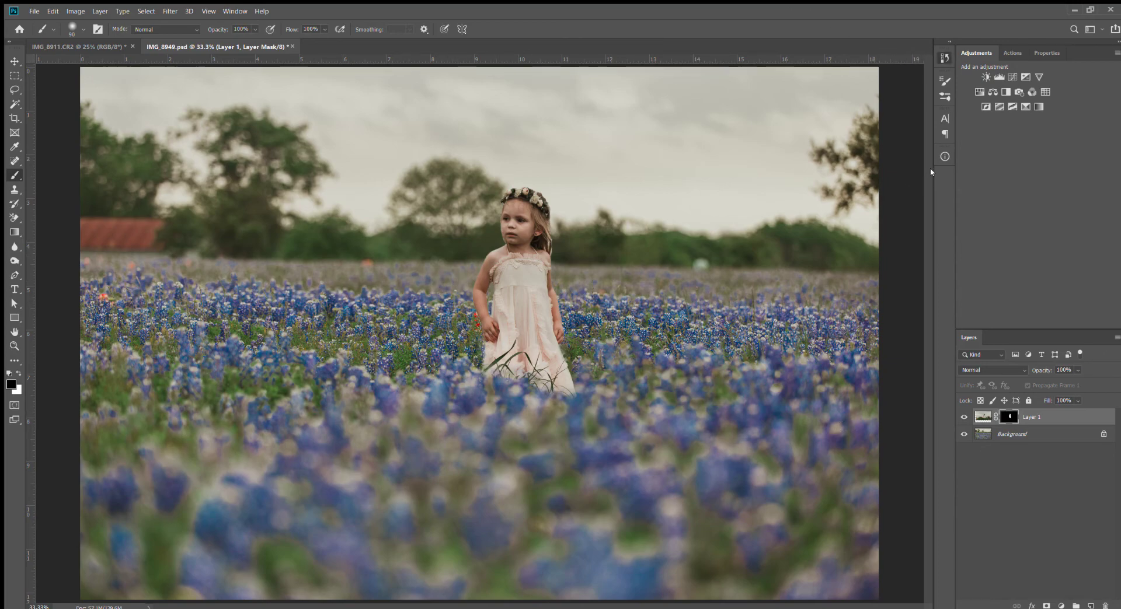
- Compare the earlier history state with the unmasked photo of the girl against the masked composite
{"action": "left_click", "coordinate": [875, 73]}
{"action": "left_click", "coordinate": [866, 92]}
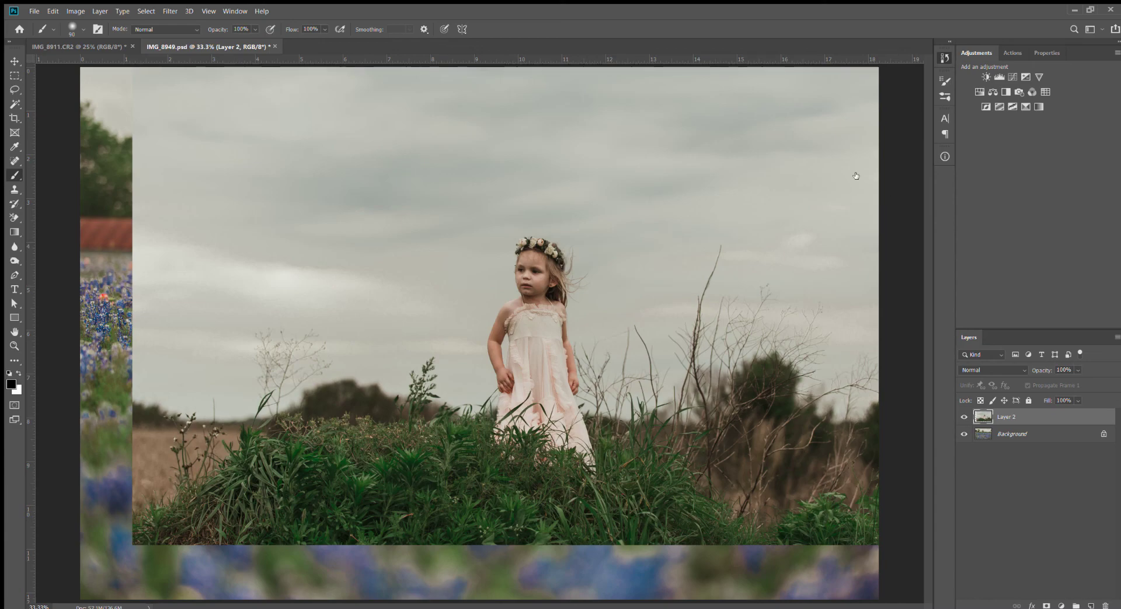
{"action": "left_click", "coordinate": [855, 214]}
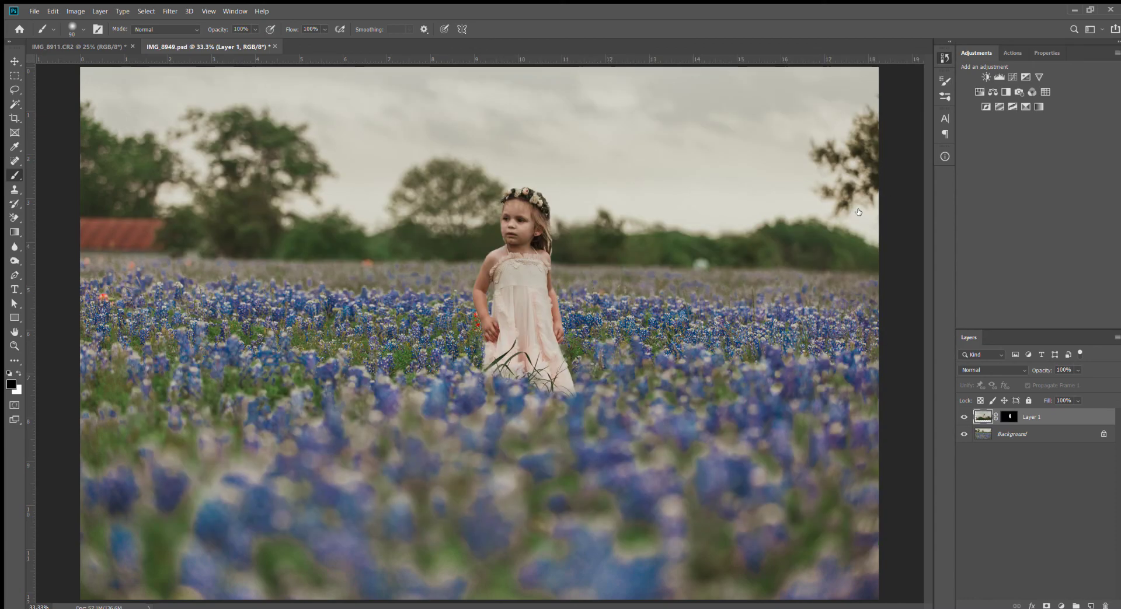